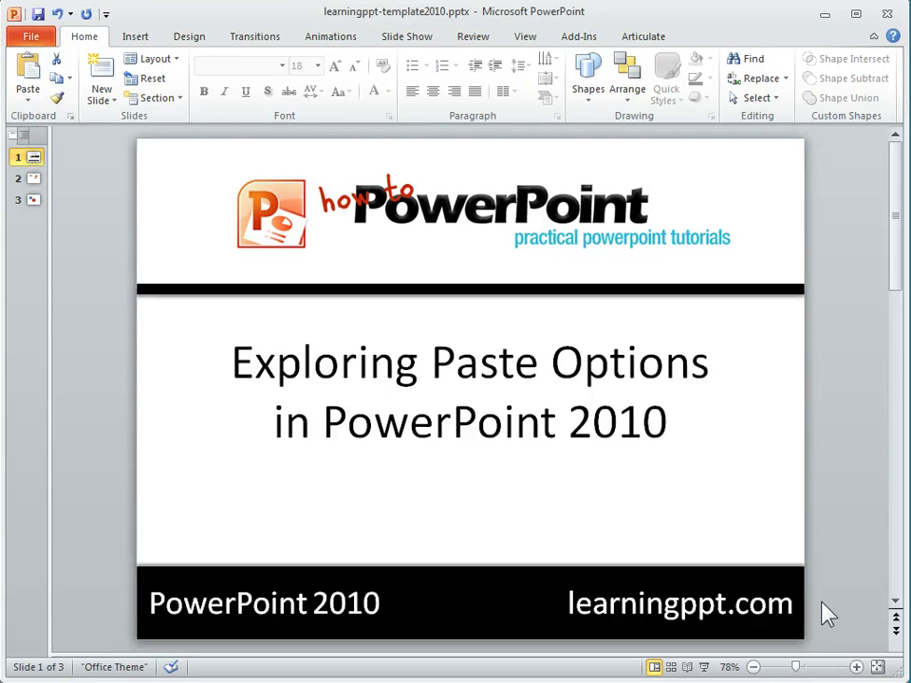
Show slide 2 and check the grouped red and orange squares' Group options without ungrouping them
left_click(34, 187)
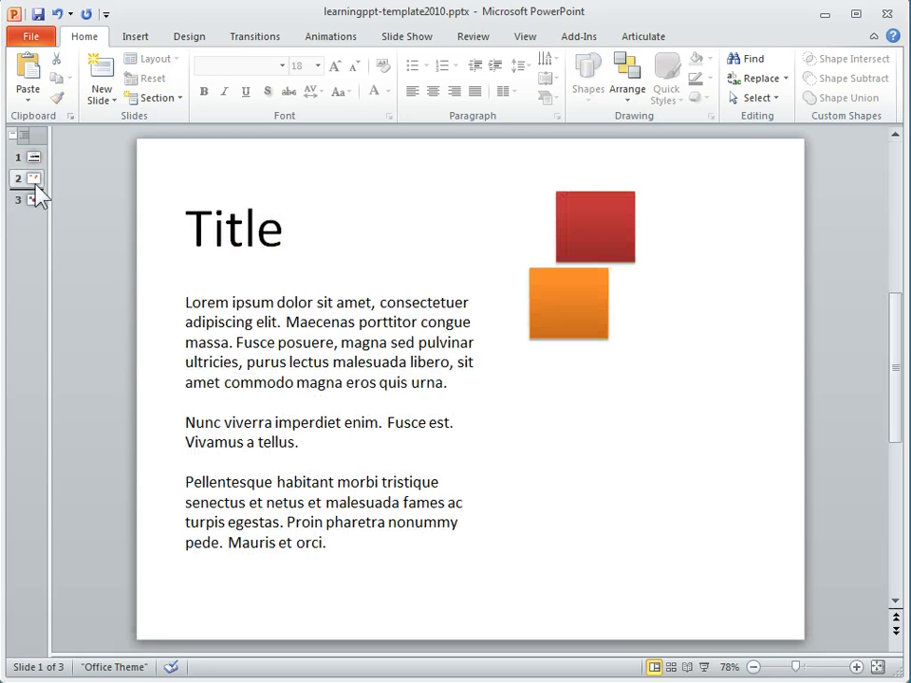
left_click(630, 237)
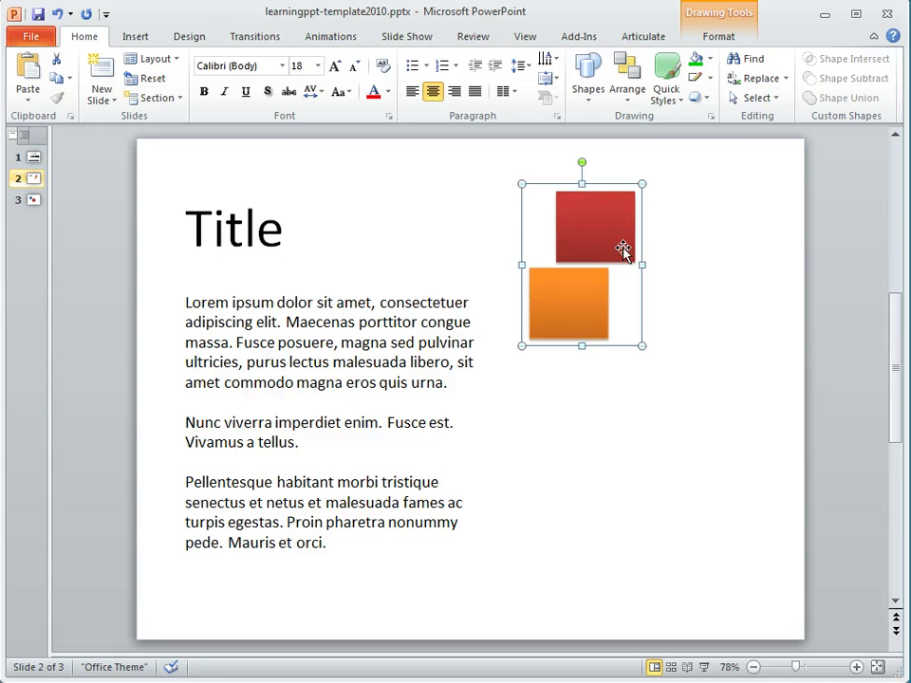
right_click(643, 219)
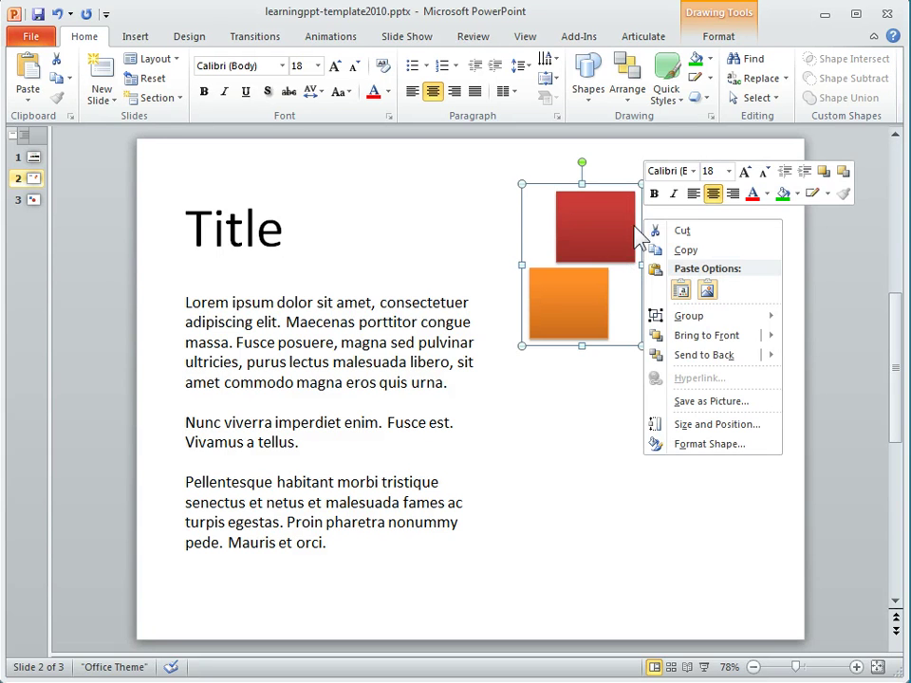
mouse_move(669, 320)
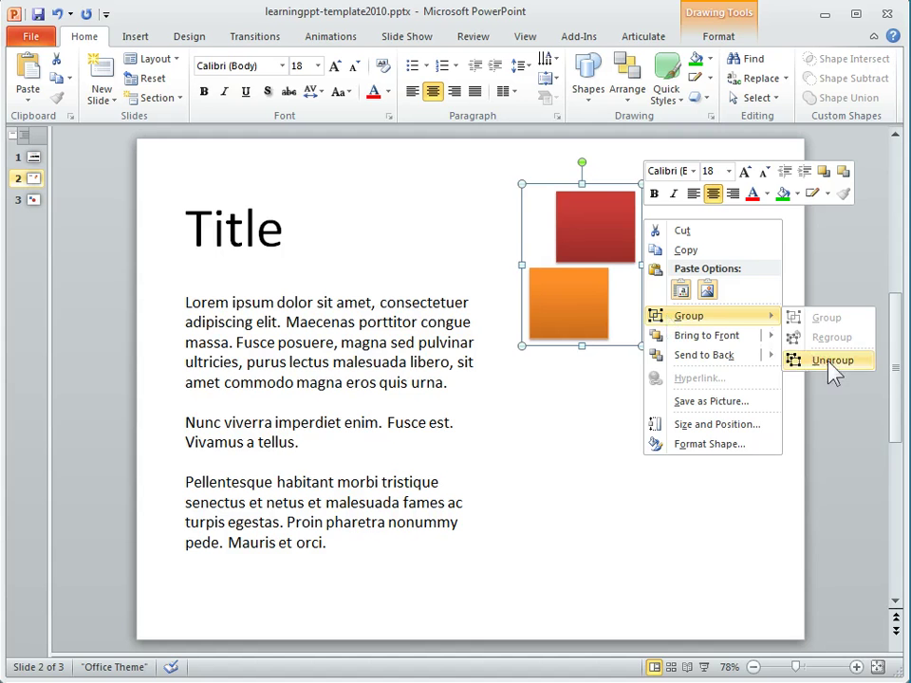
key("Escape")
left_click(827, 300)
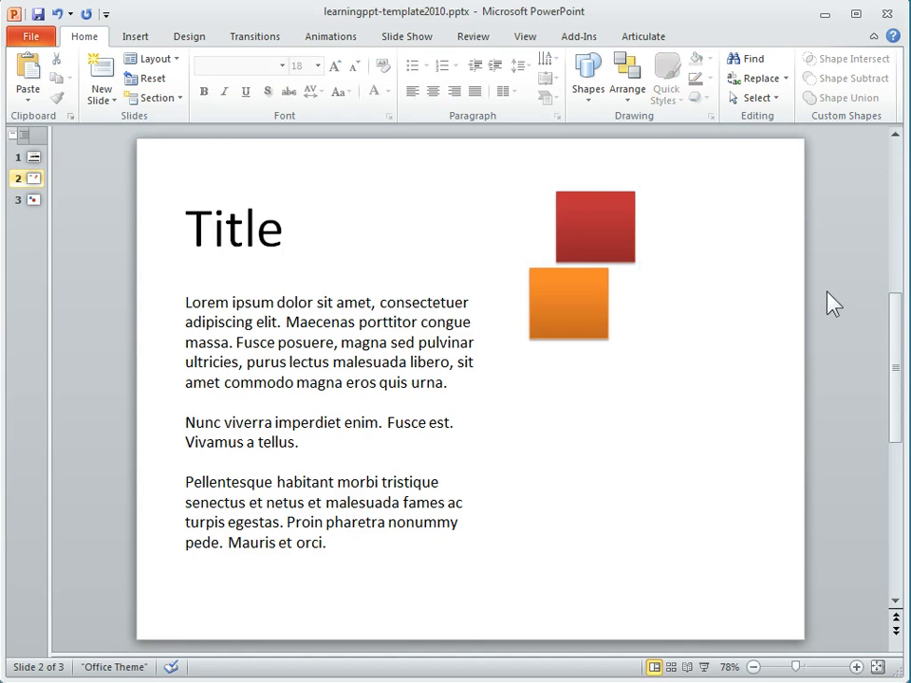
Copy the grouped red and orange squares and bring up Paste Options on an empty slide area
right_click(562, 198)
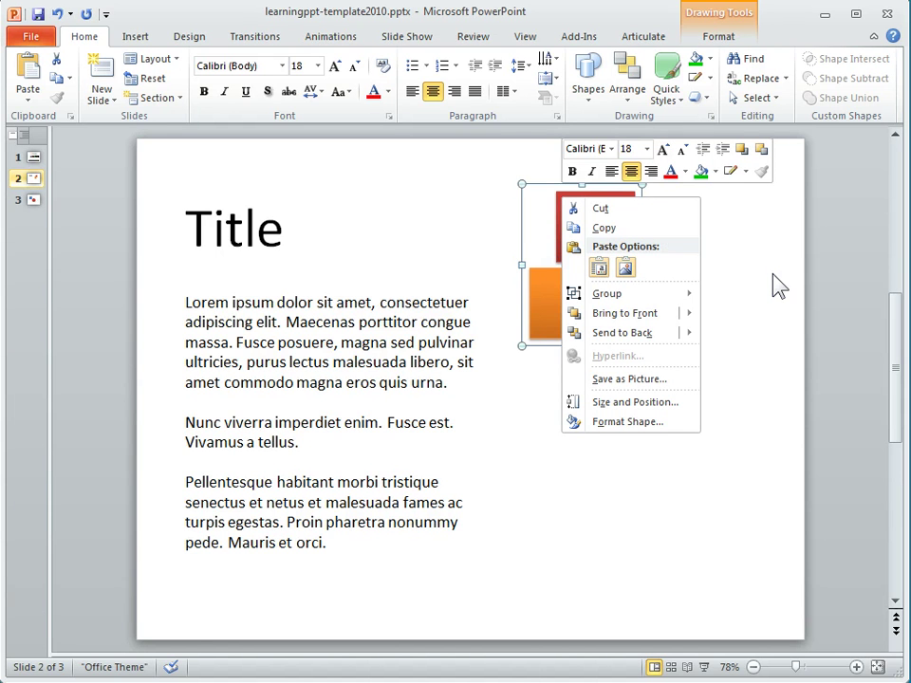
left_click(613, 231)
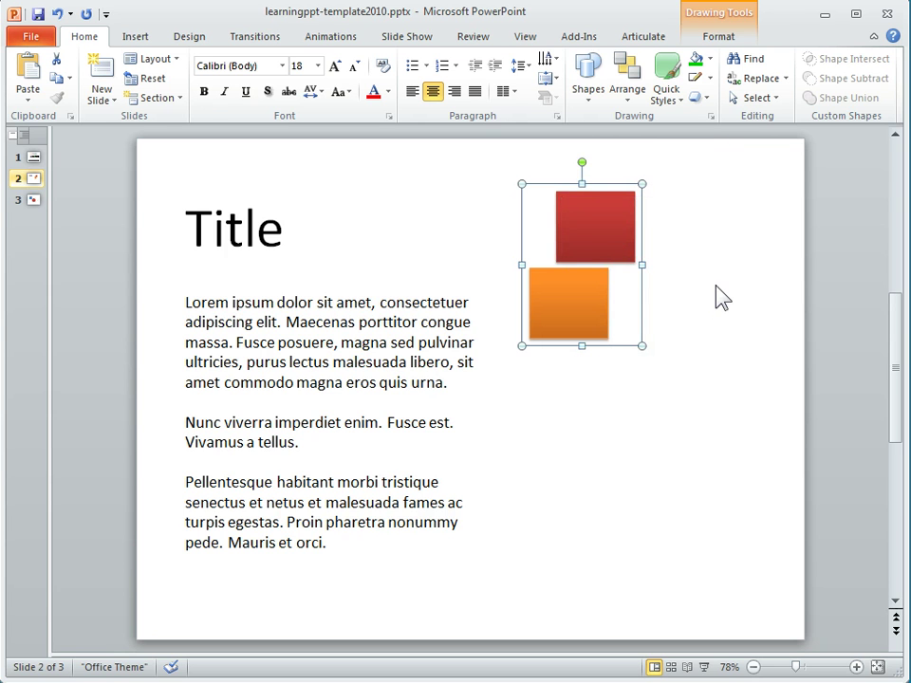
left_click(686, 309)
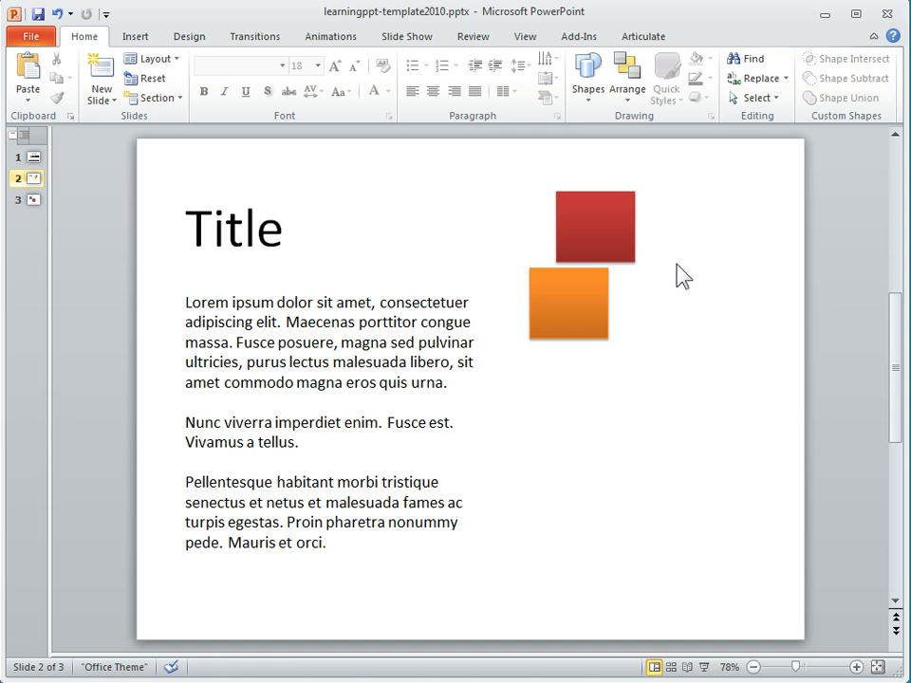
right_click(677, 261)
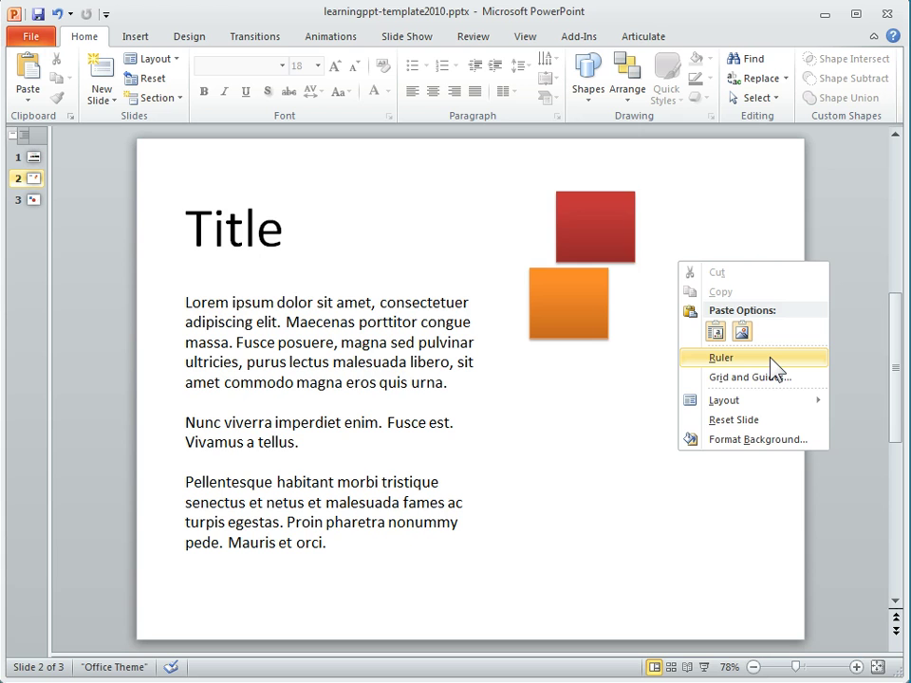
Paste the squares with Use Destination Theme and move the copy below the originals
left_click(714, 331)
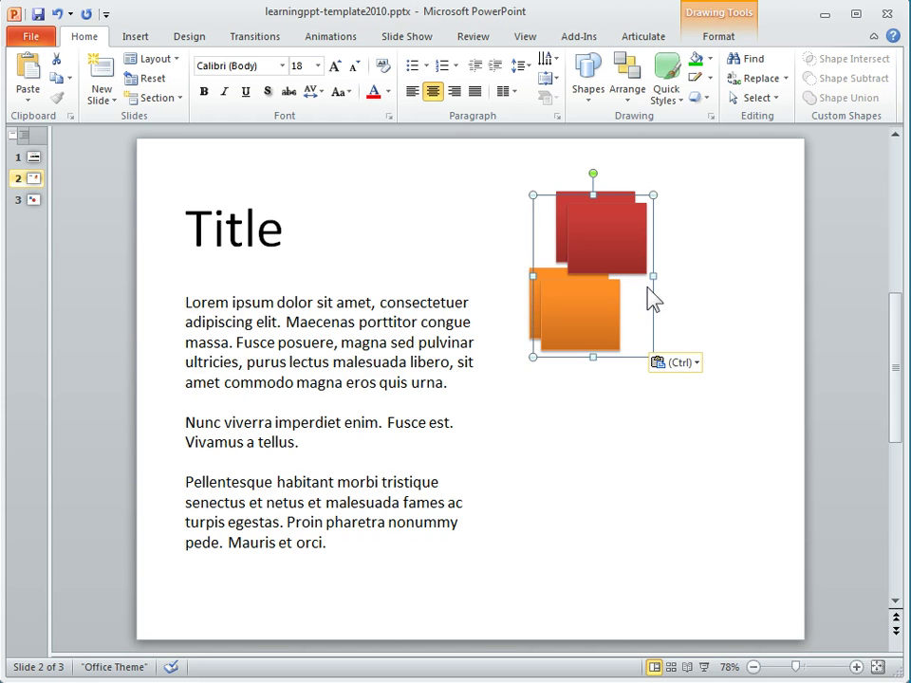
left_click_drag(653, 297, 585, 423)
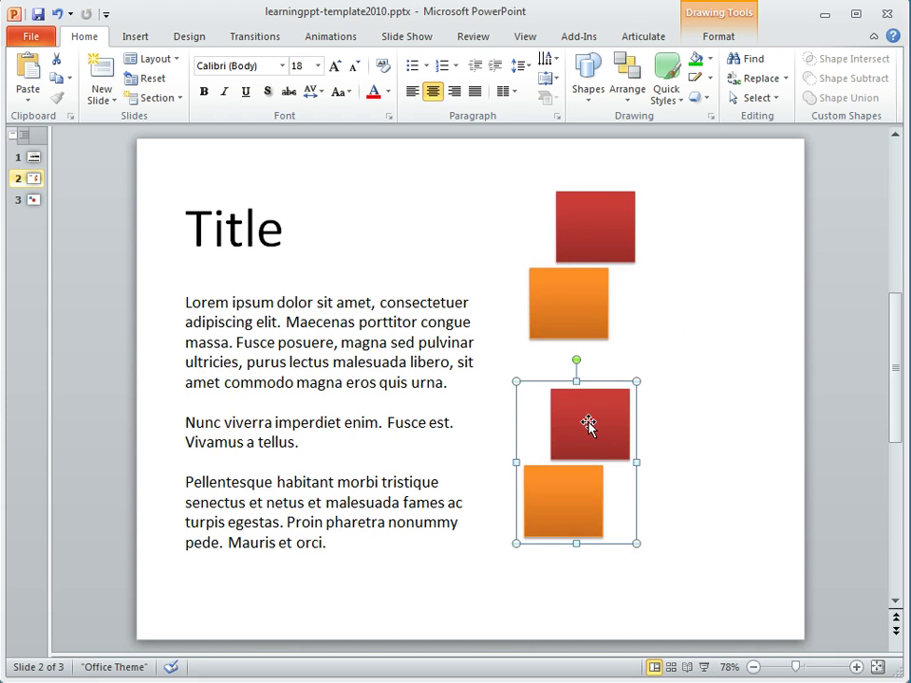
right_click(588, 419)
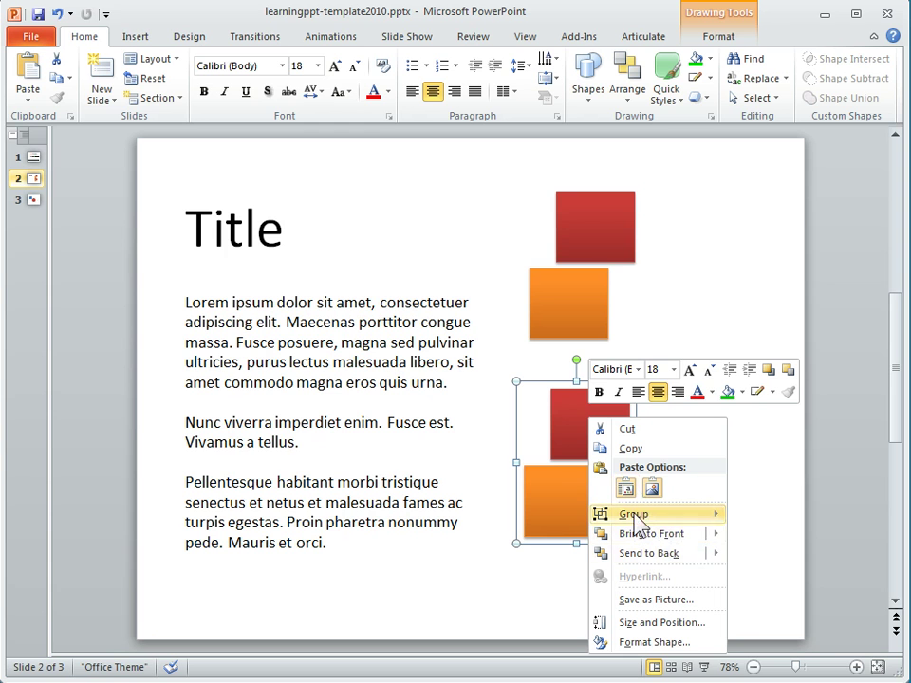
mouse_move(633, 517)
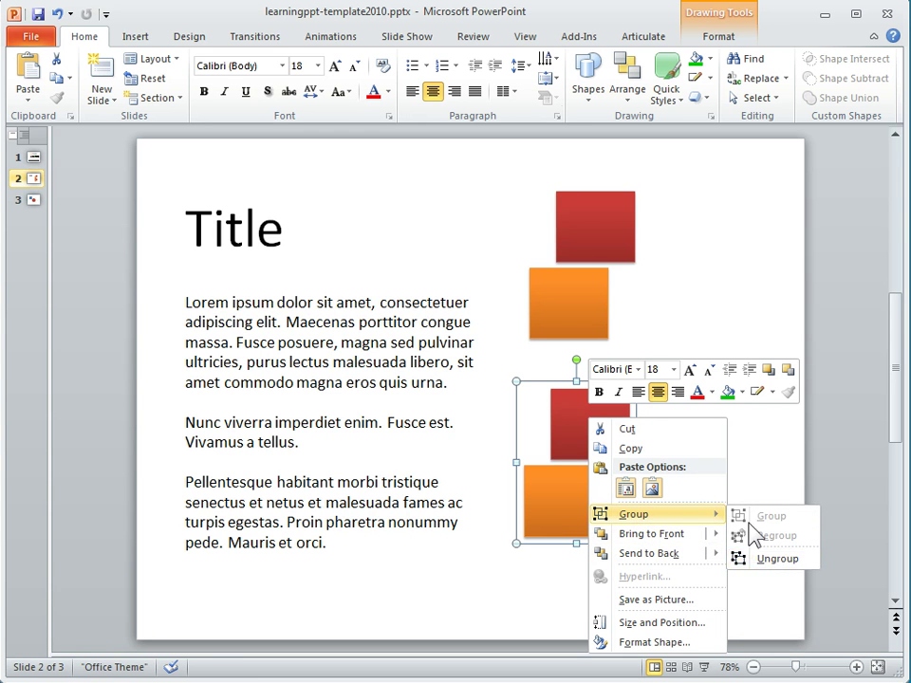
key("Escape")
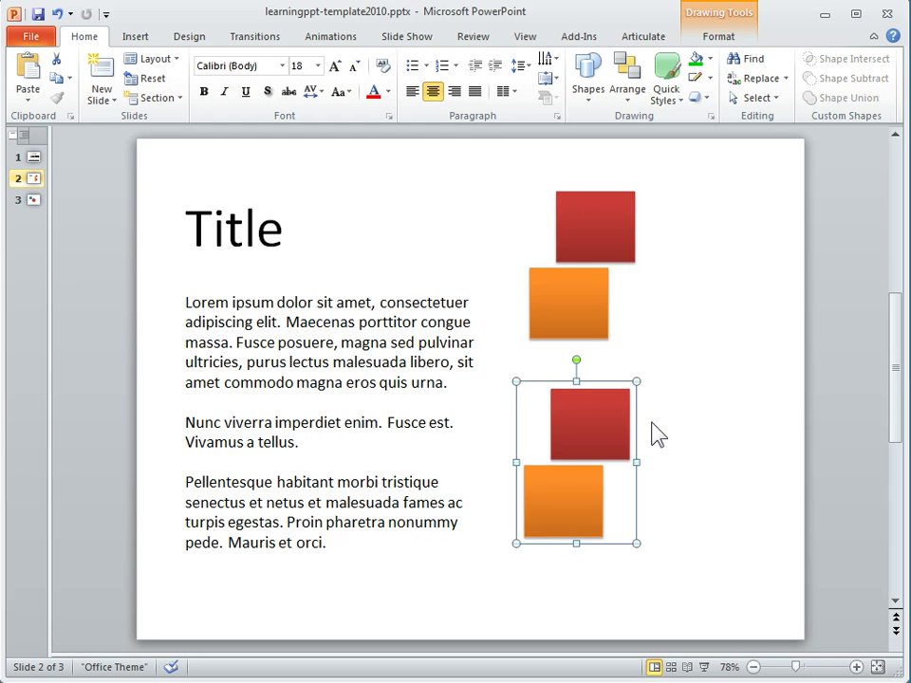
Cut the pasted copy, re-paste the squares as a picture below the originals, then delete it
key("ctrl+x")
right_click(600, 380)
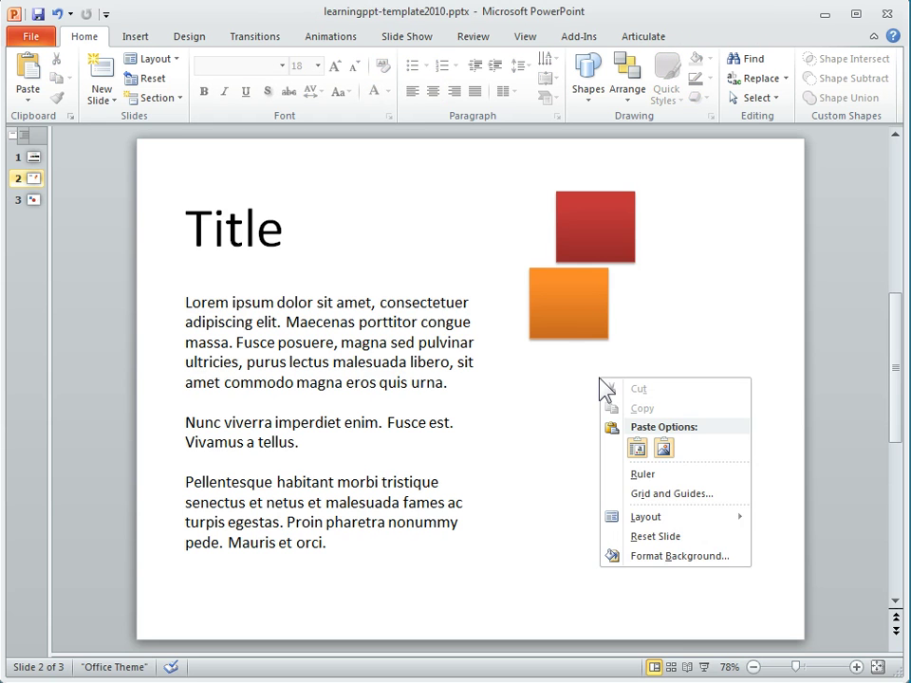
left_click(667, 453)
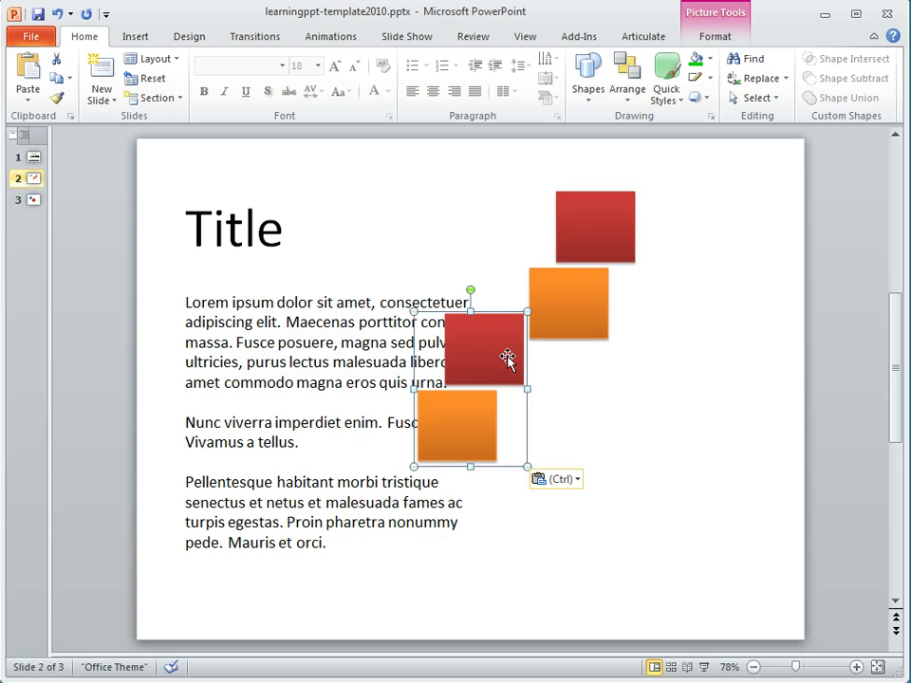
left_click_drag(522, 363, 532, 407)
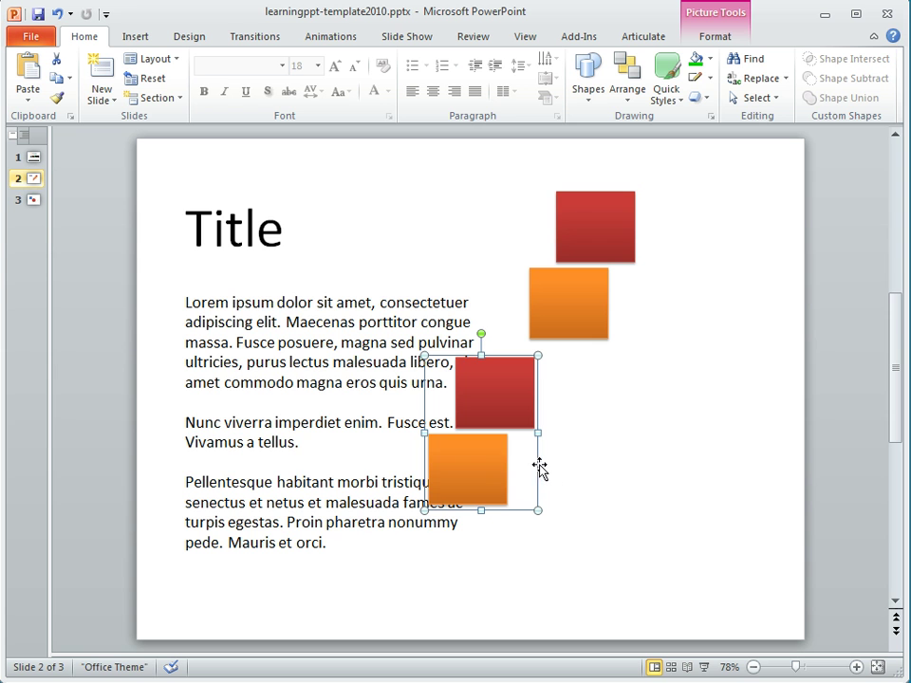
left_click_drag(539, 468, 644, 475)
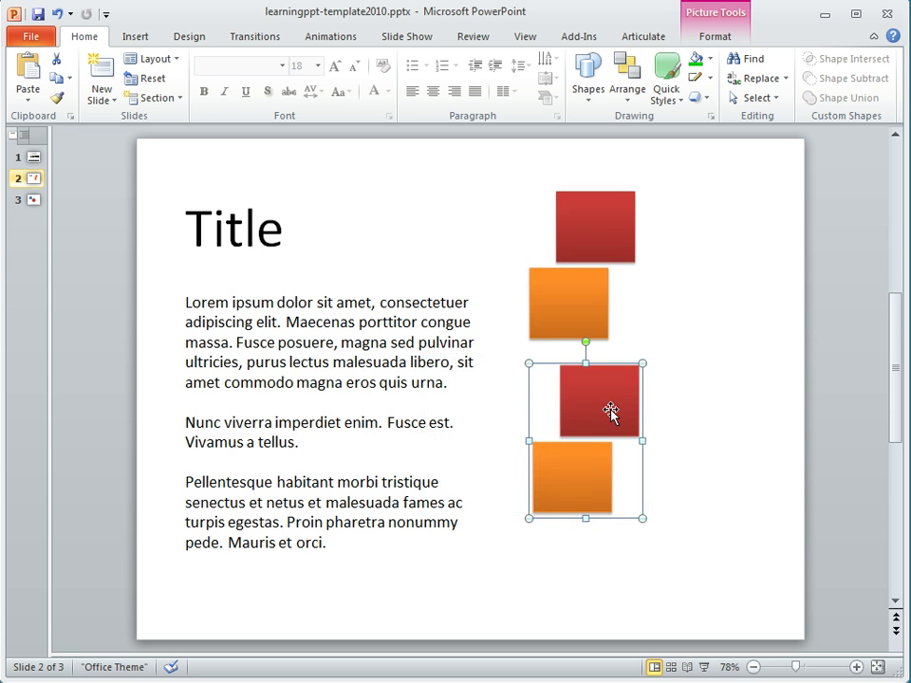
key("Delete")
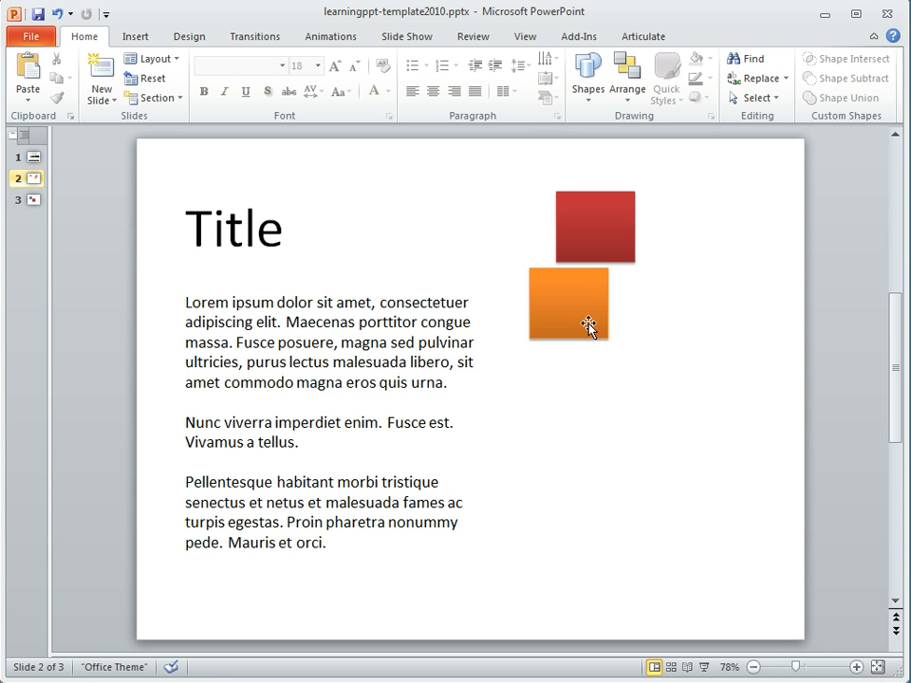
Select and copy the whole body text box
left_click(396, 377)
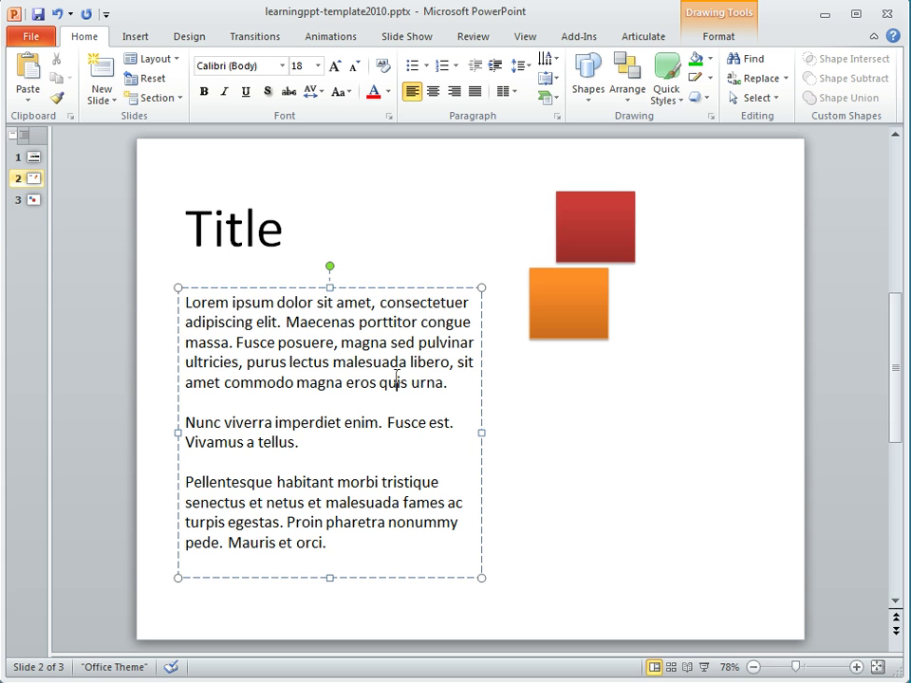
left_click(248, 287)
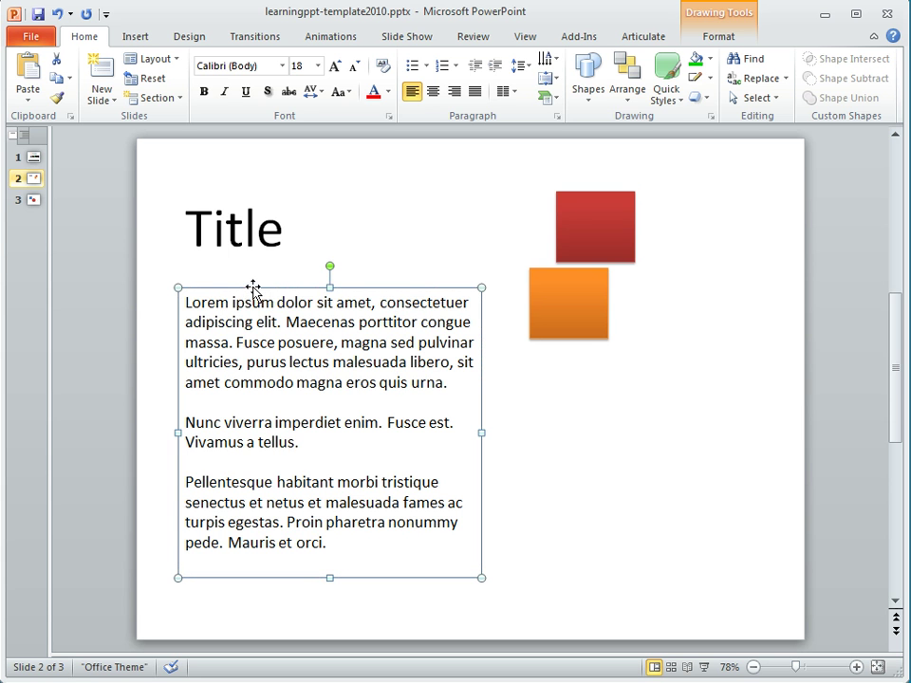
right_click(254, 286)
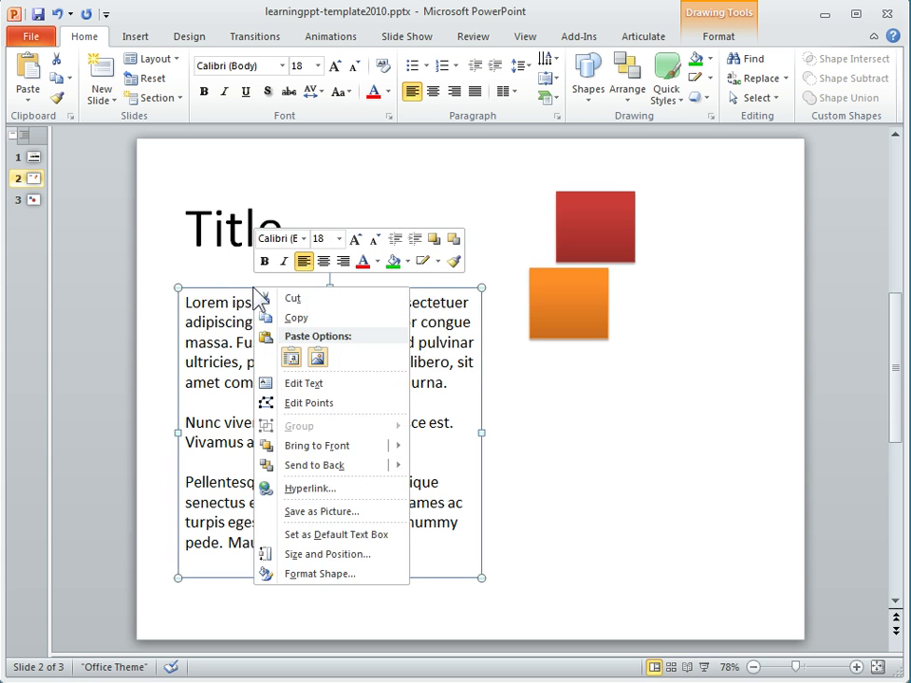
left_click(319, 319)
left_click(619, 437)
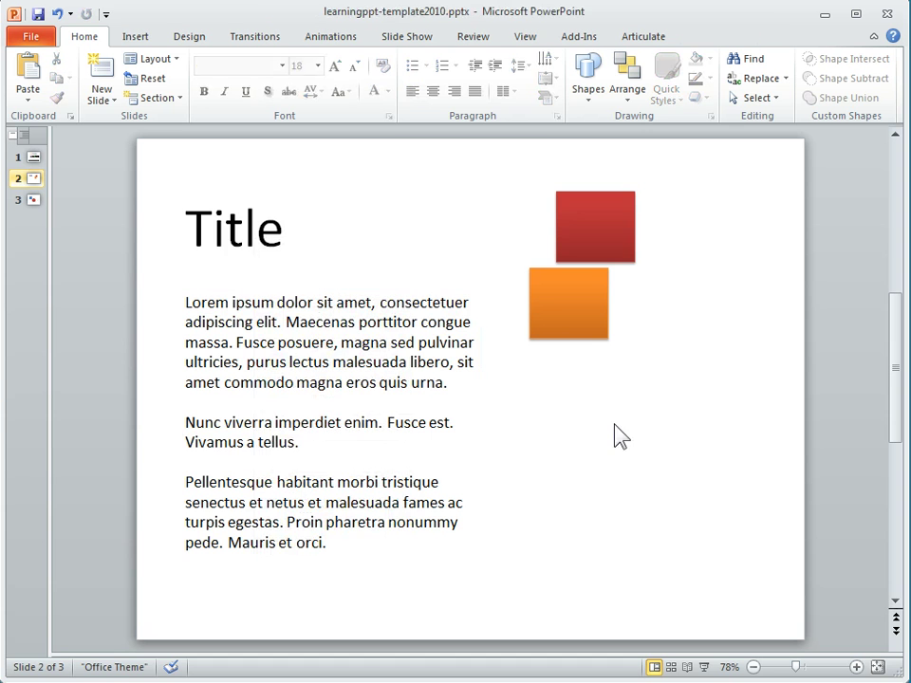
Paste the body text as a picture and shrink it to 1.81" by 1.94" below the orange square
right_click(496, 372)
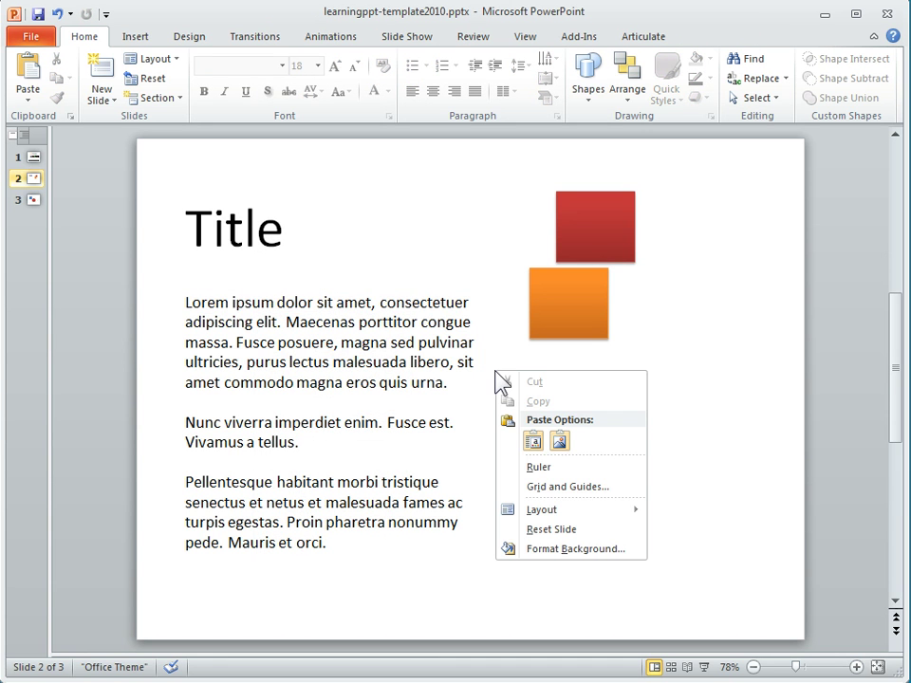
left_click(534, 440)
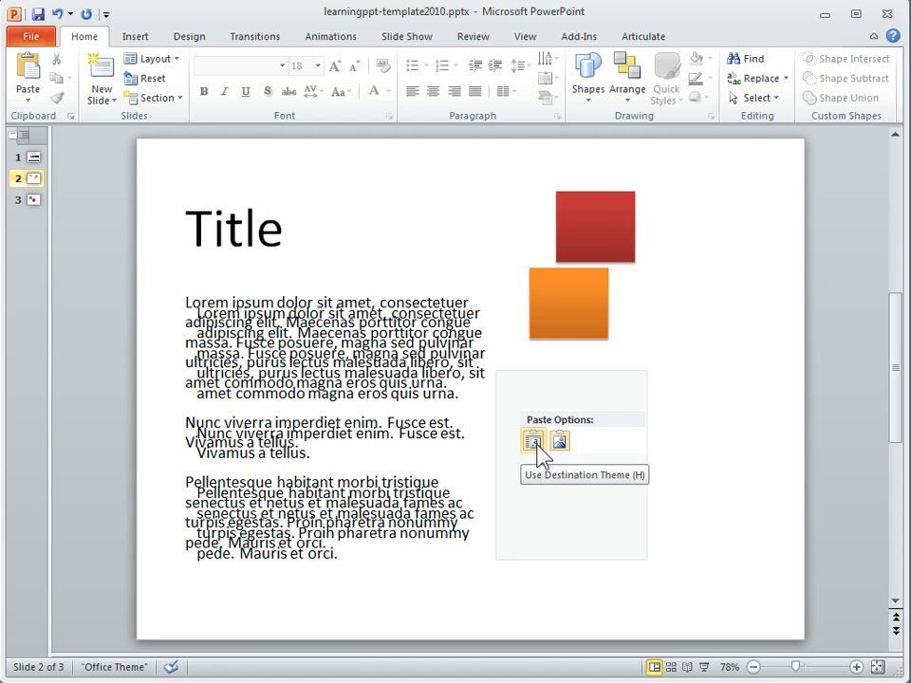
left_click(560, 441)
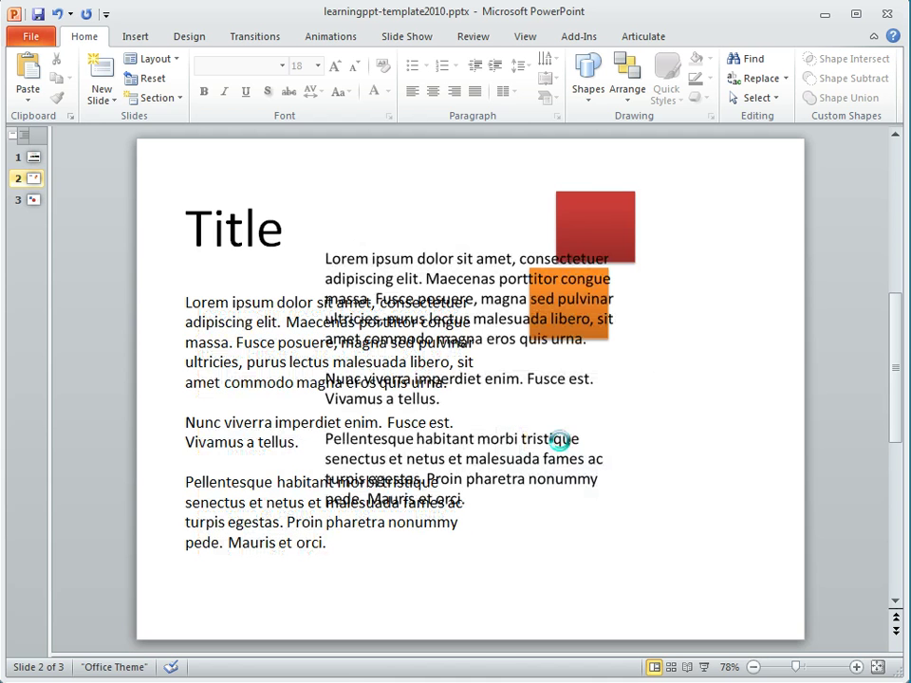
left_click_drag(629, 374, 760, 429)
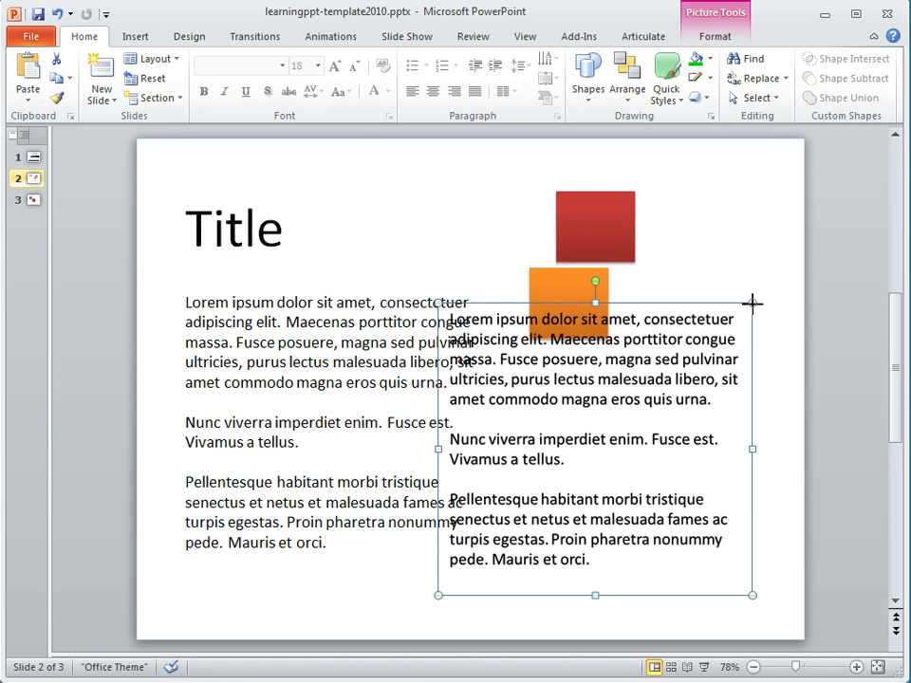
left_click_drag(752, 303, 659, 402)
left_click(824, 452)
left_click(612, 438)
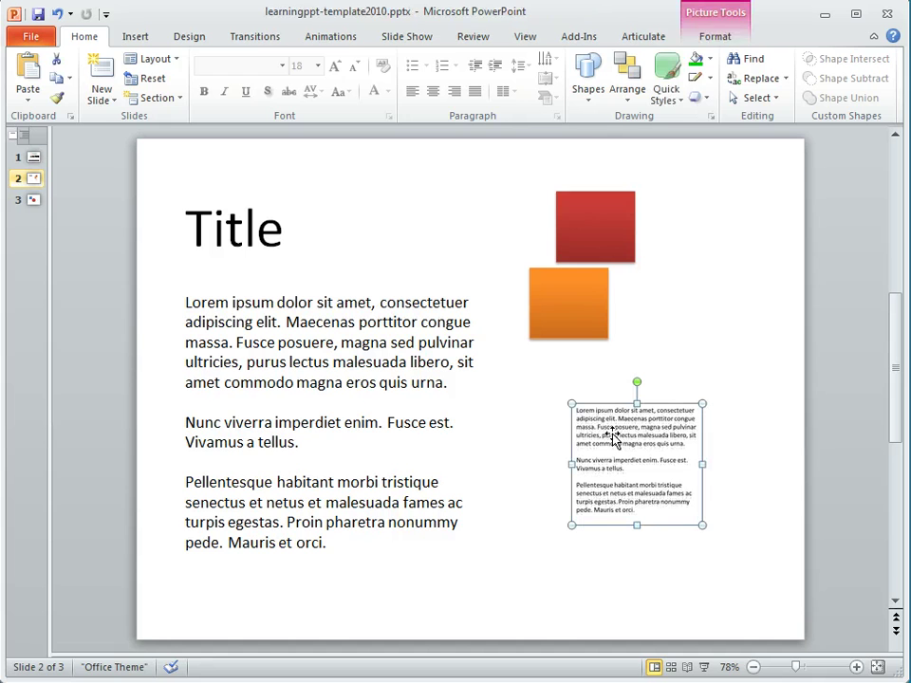
double_click(637, 432)
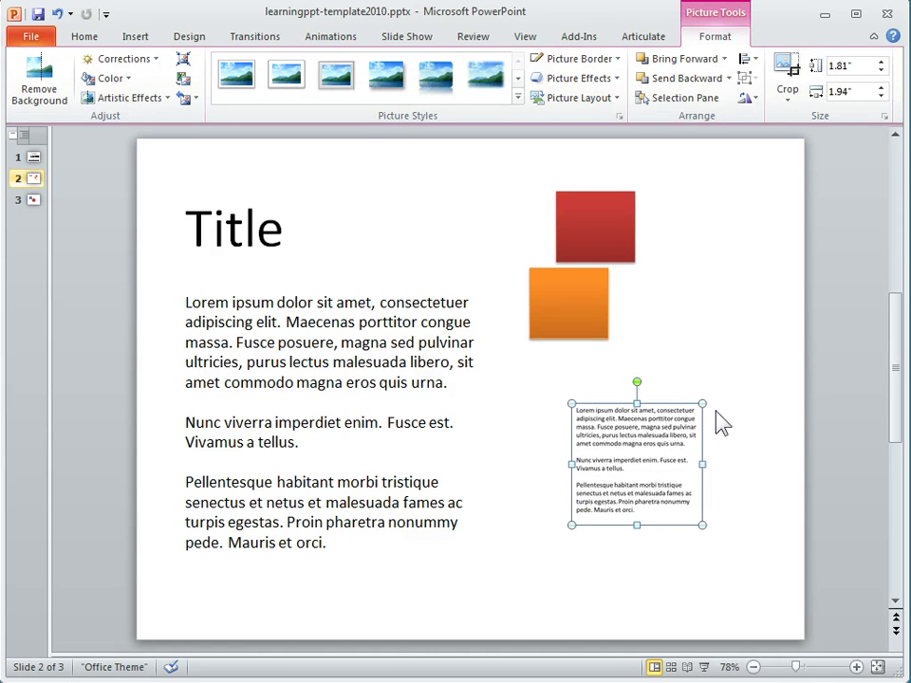
Give the text picture a reflected rounded style, then delete it
left_click(431, 84)
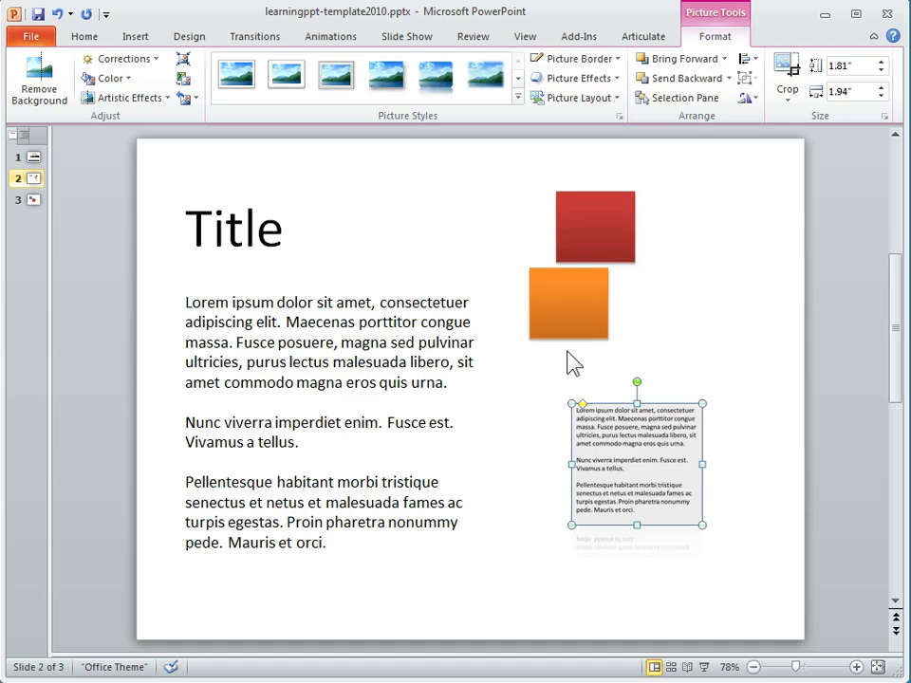
left_click(800, 499)
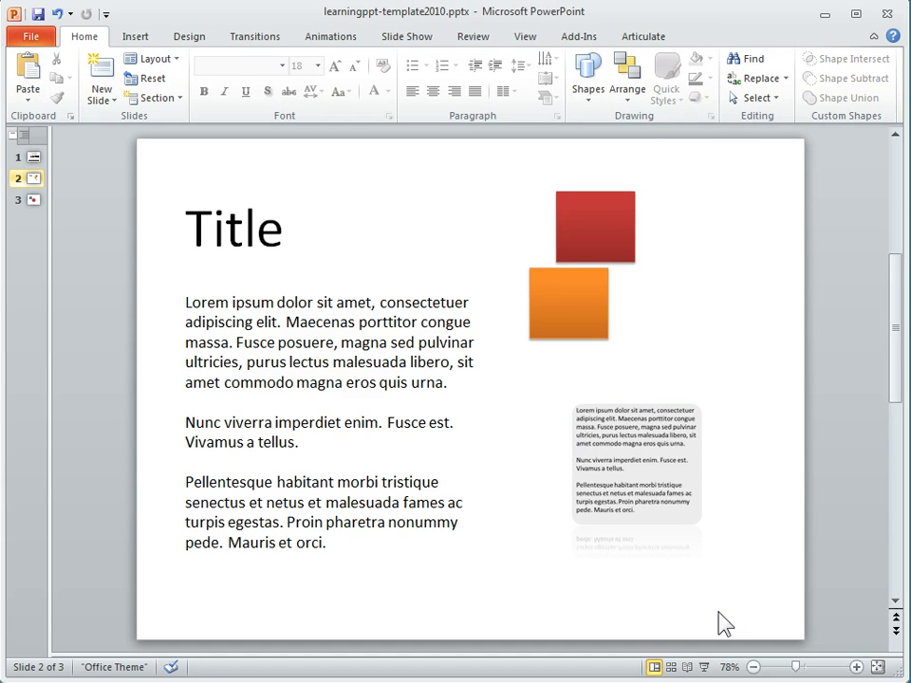
left_click(629, 435)
key("Delete")
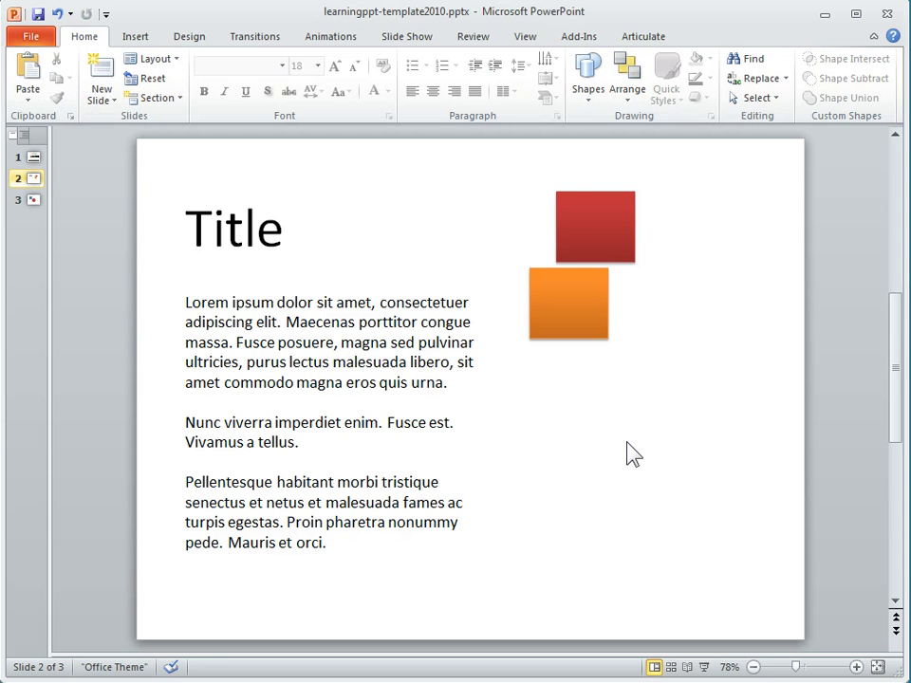
Insert the built-in Binomial Theorem equation from the Insert tab
left_click(139, 38)
left_click(728, 105)
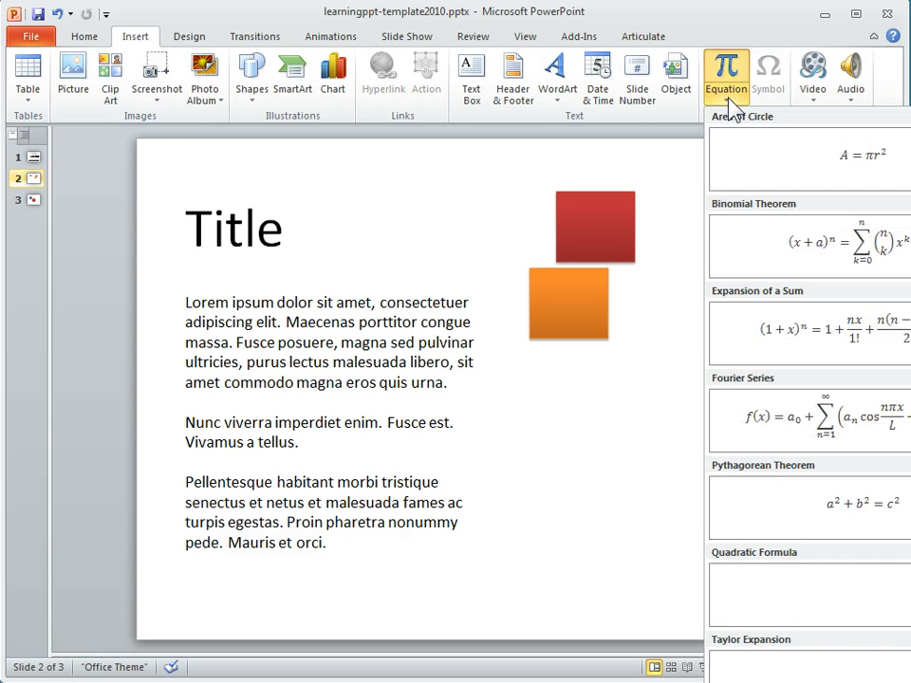
left_click(874, 256)
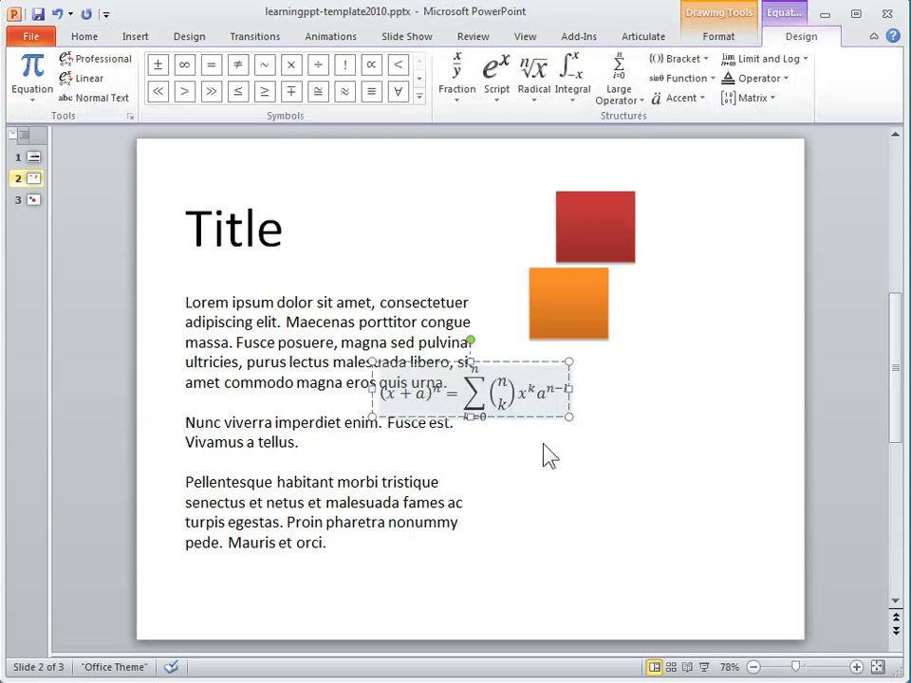
Move the equation below the orange square and highlight parts of it, such as (x + a)^n
left_click_drag(523, 366, 673, 426)
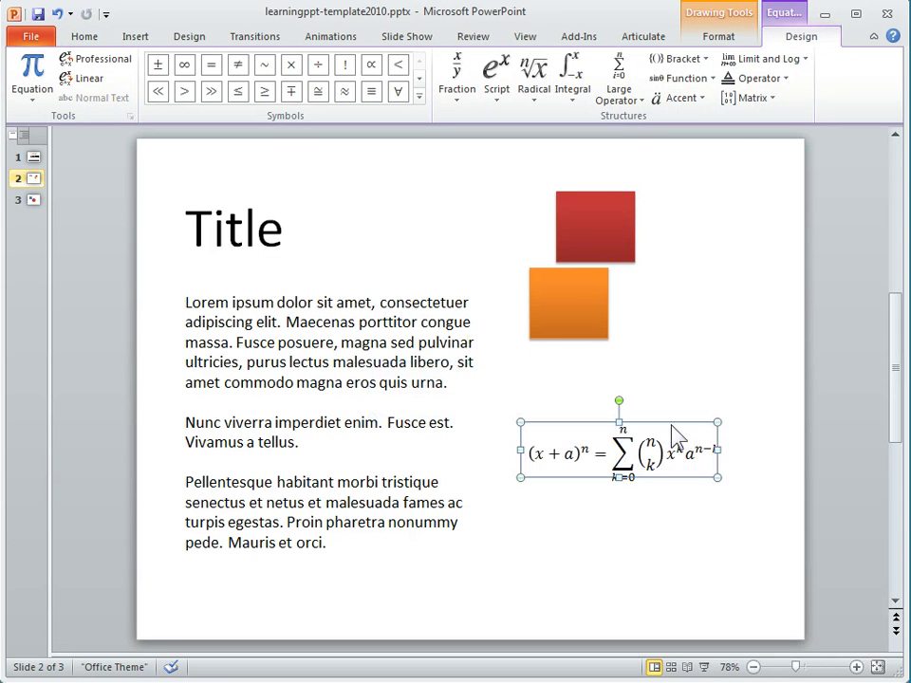
left_click(612, 453)
left_click(559, 458)
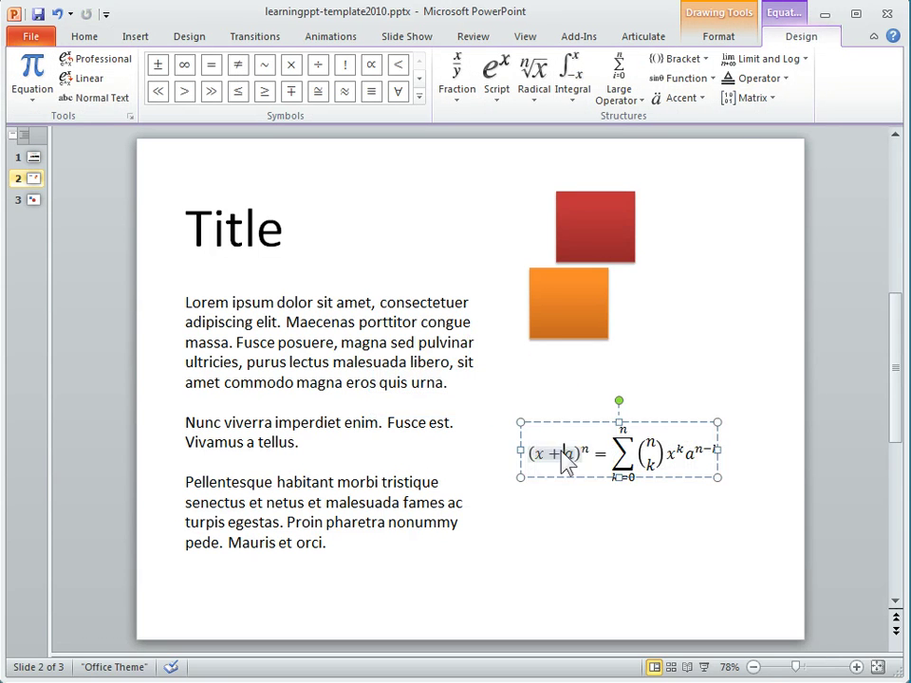
left_click(837, 470)
left_click(621, 473)
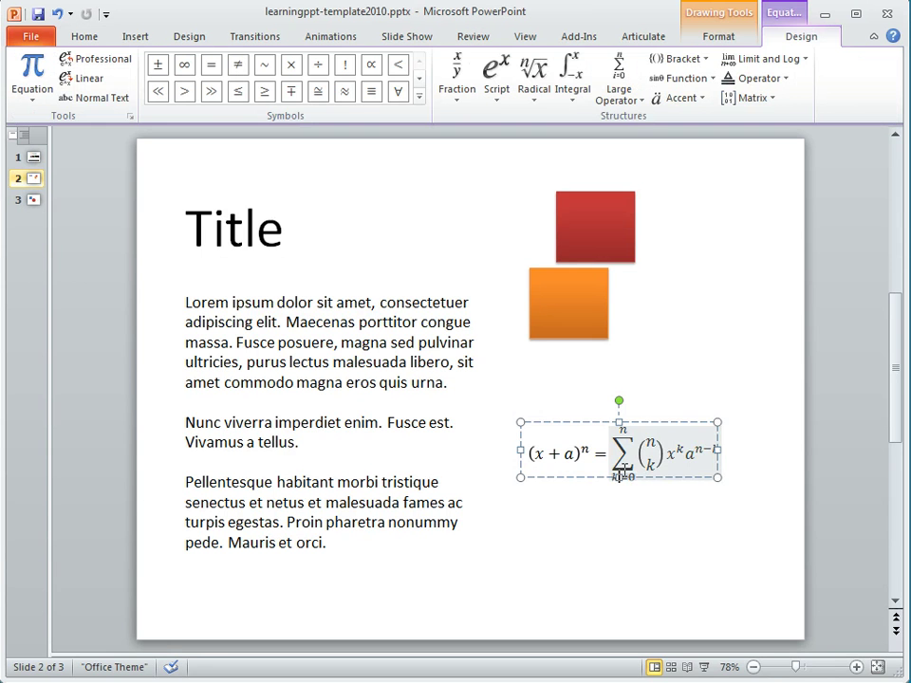
Copy the equation and paste it as a picture just below the original
left_click(646, 423)
right_click(648, 424)
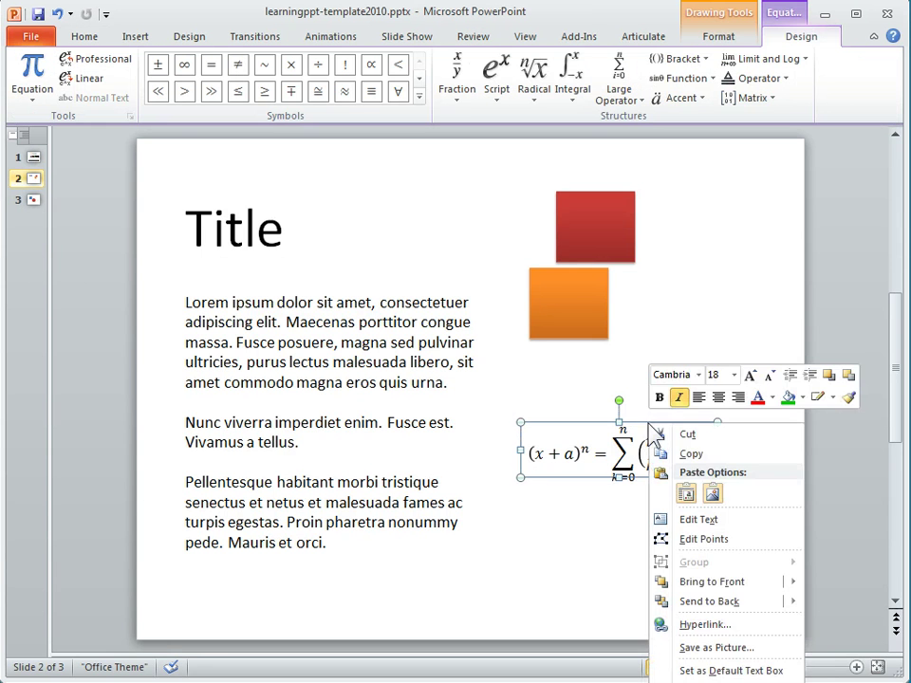
left_click(693, 456)
left_click(614, 525)
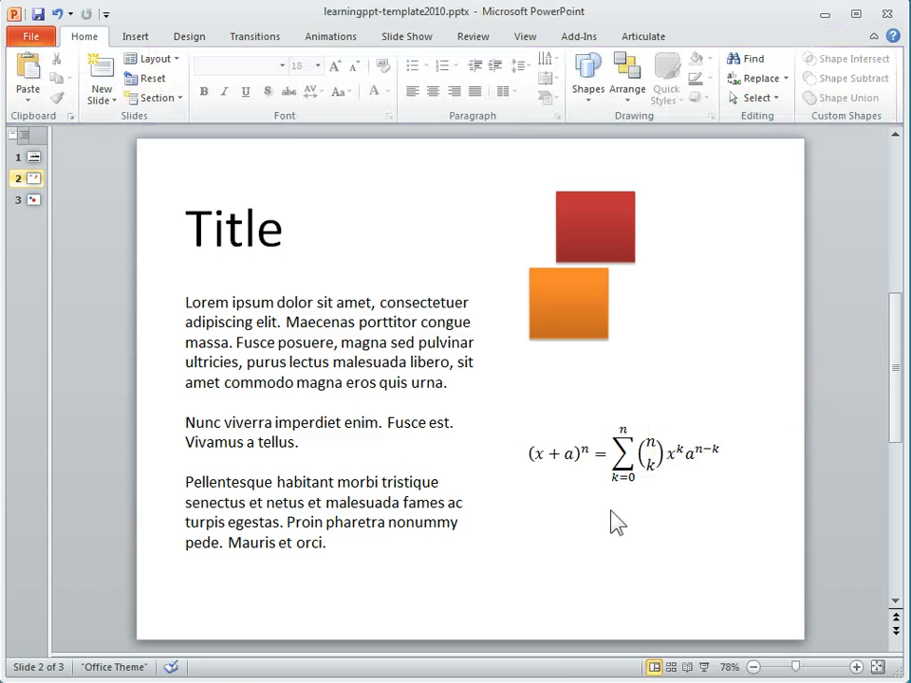
right_click(560, 525)
left_click(621, 594)
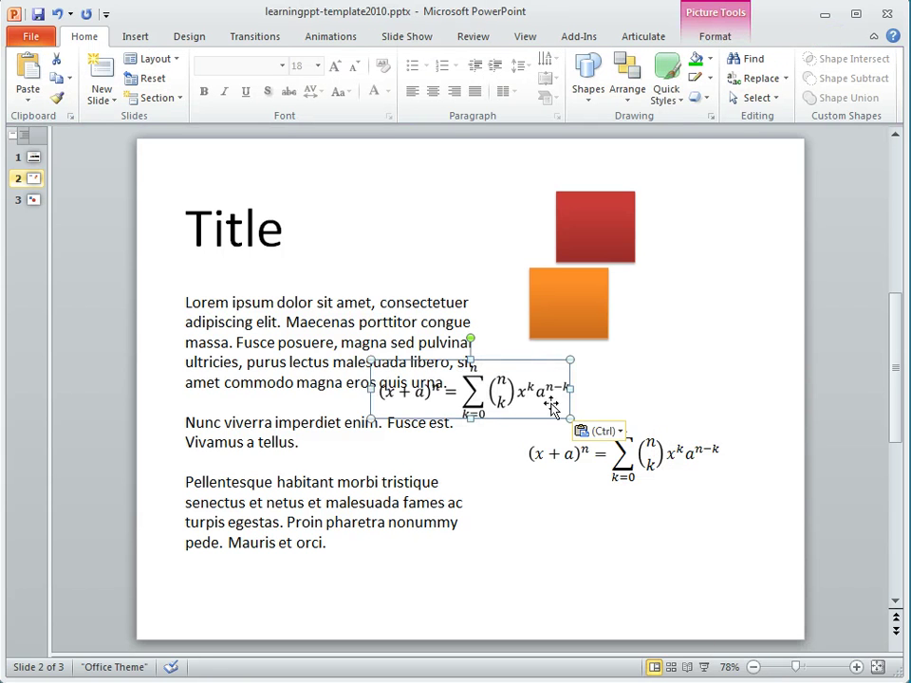
left_click_drag(534, 360, 660, 519)
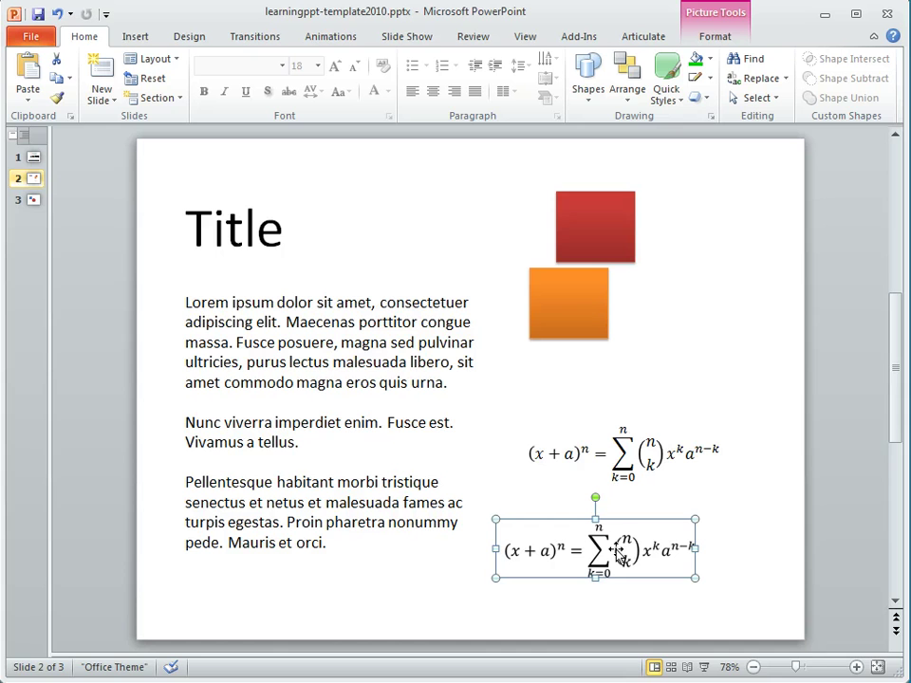
left_click(718, 584)
Compare the equation picture with the editable original by highlighting (x + a)^n
left_click(667, 551)
left_click(634, 461)
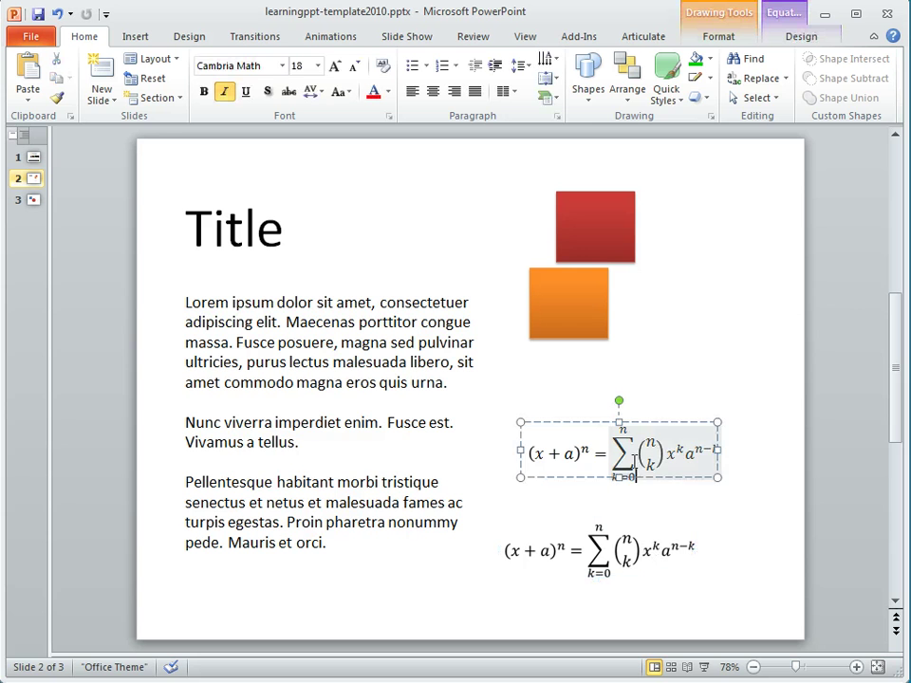
left_click_drag(526, 454, 605, 453)
left_click(840, 532)
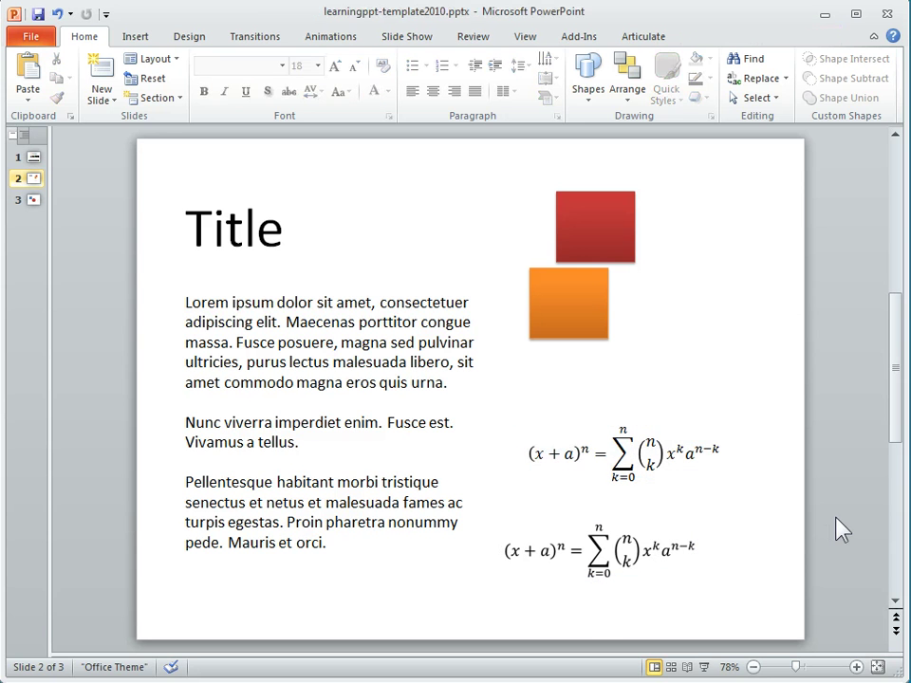
left_click(622, 552)
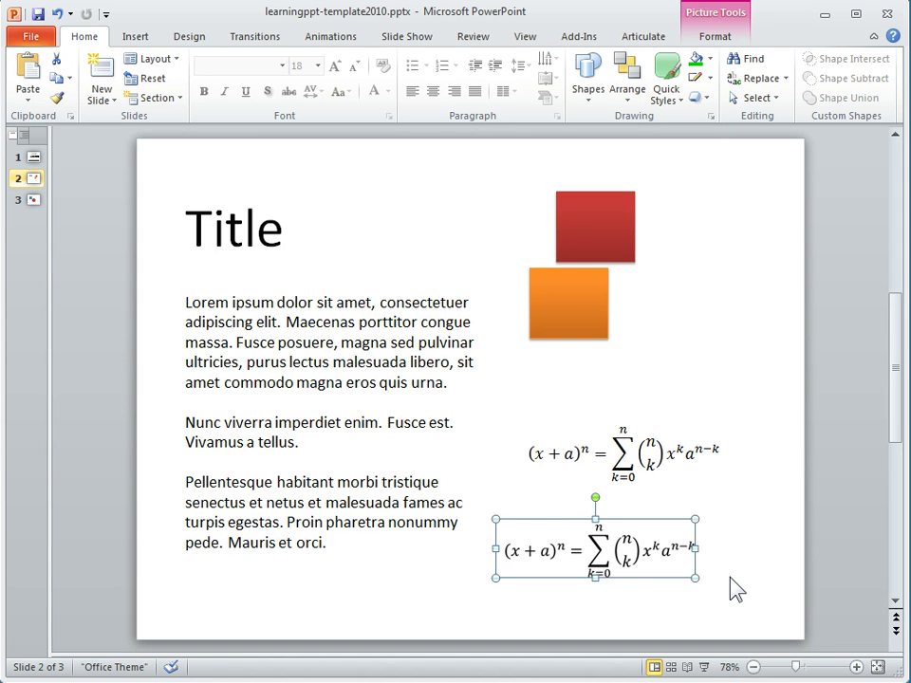
Narrow the body text box, copy it, and paste it as a picture
left_click(417, 397)
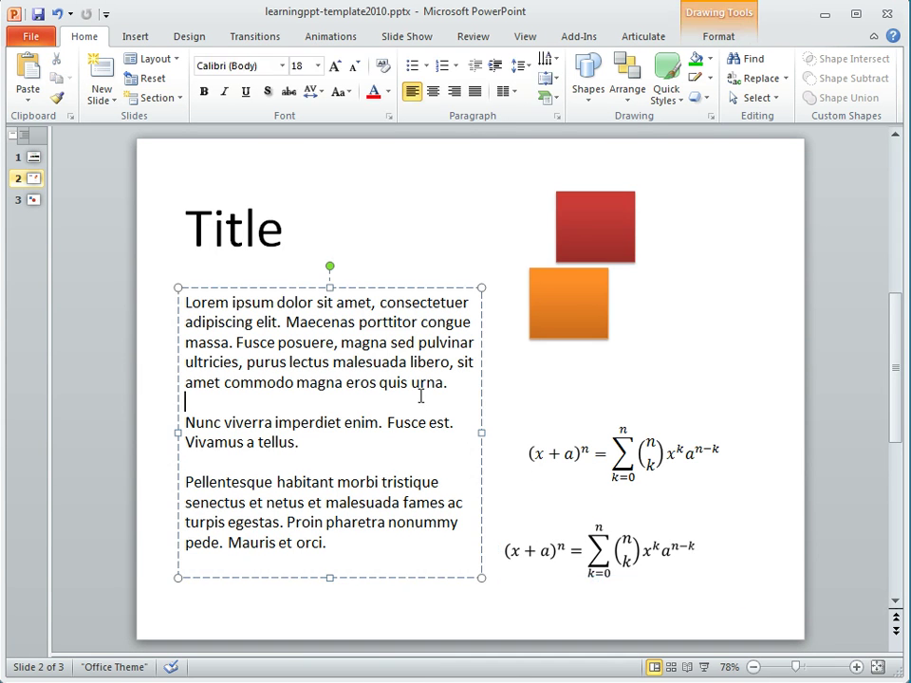
left_click_drag(482, 433, 416, 442)
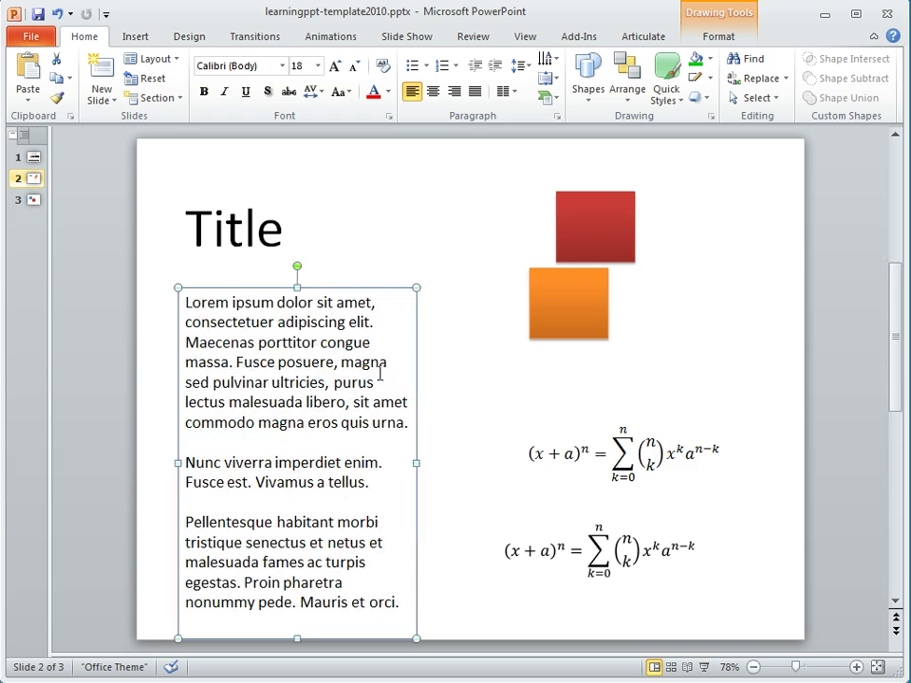
right_click(382, 289)
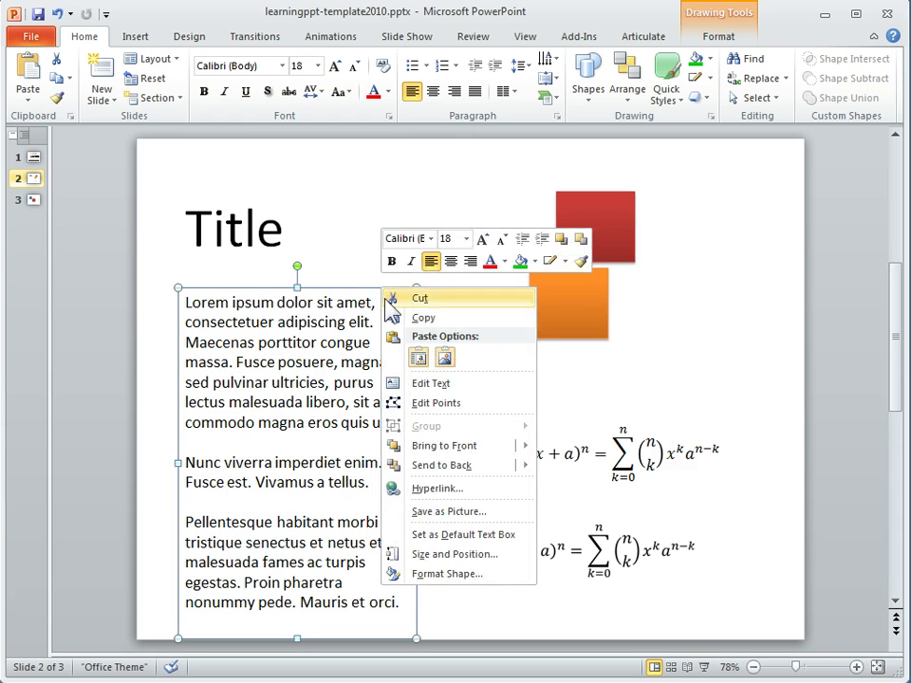
left_click(423, 321)
left_click(481, 347)
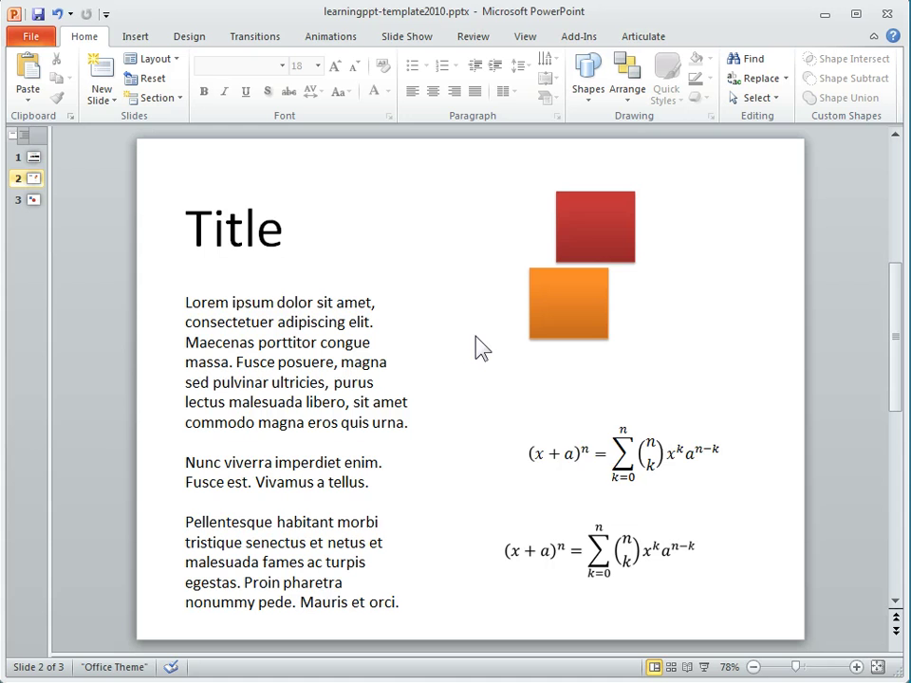
right_click(481, 347)
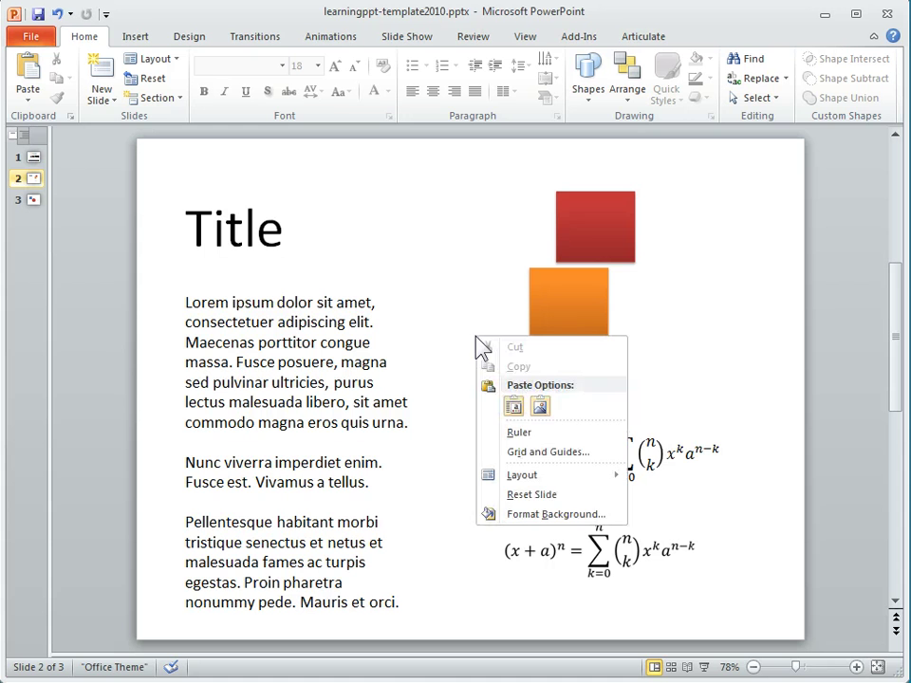
left_click(540, 406)
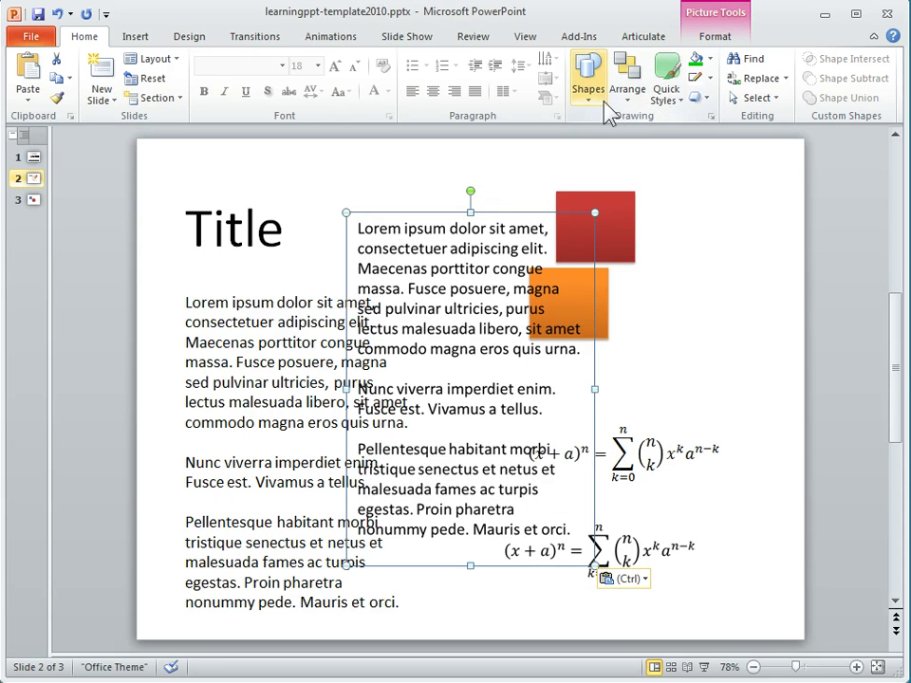
Apply a grey framed picture style and shrink the text picture to 2.51" by 1.76" beside the text
left_click(719, 38)
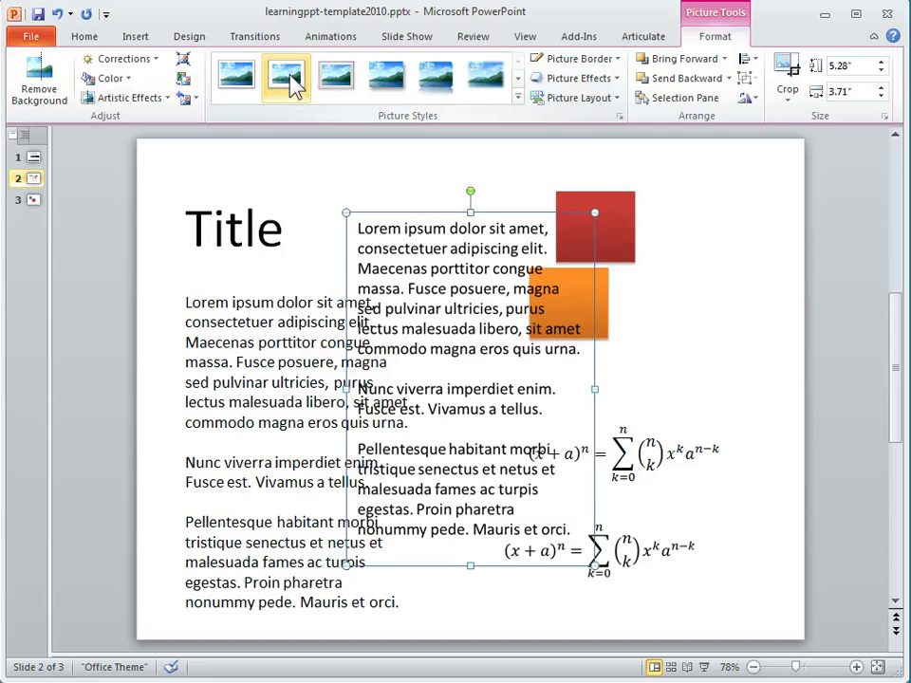
left_click(295, 84)
left_click_drag(514, 210, 663, 235)
left_click_drag(747, 238, 613, 422)
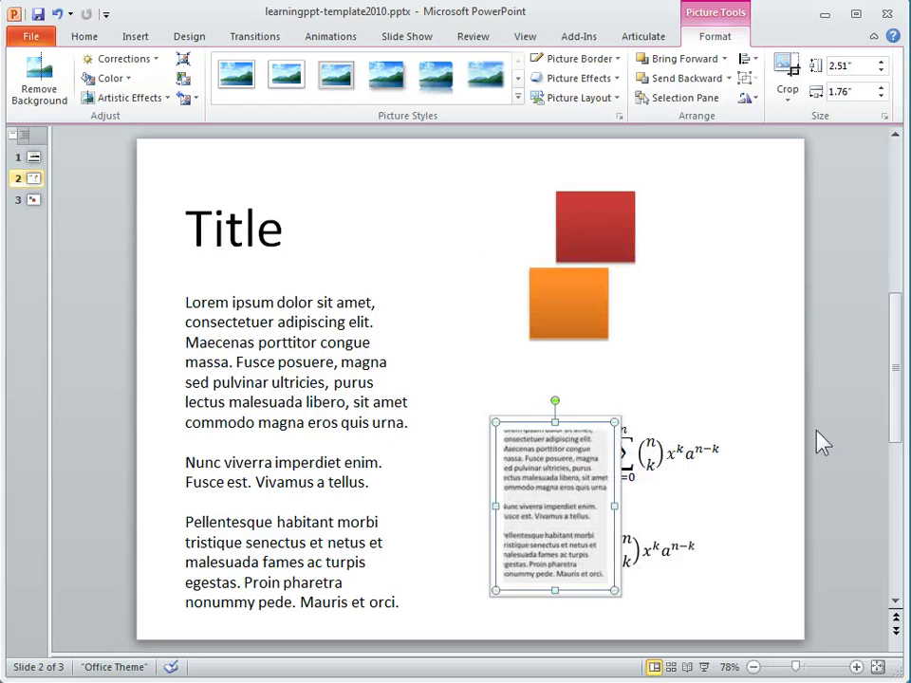
left_click(814, 432)
left_click_drag(558, 494, 488, 426)
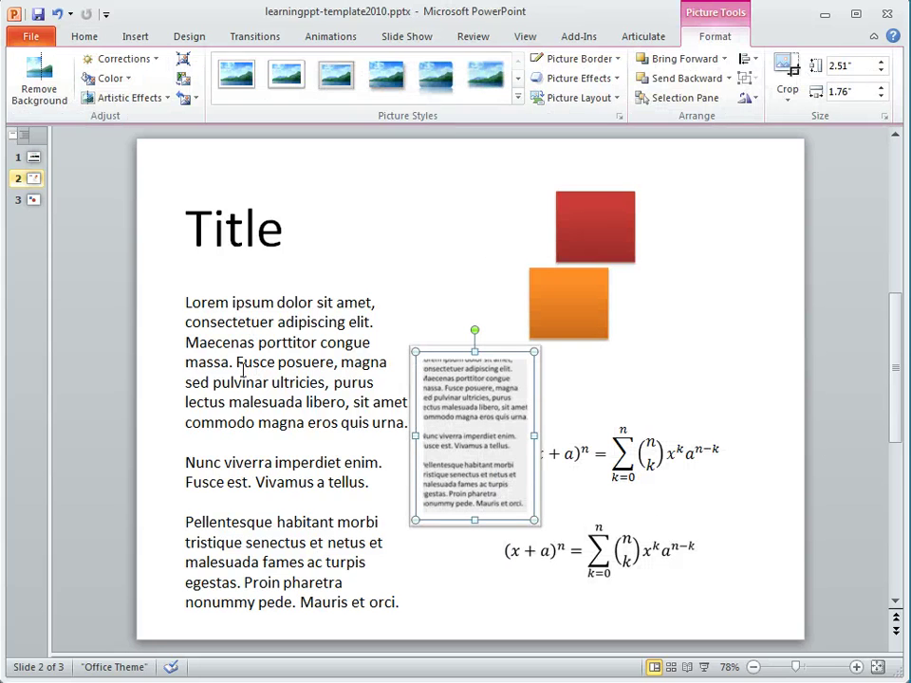
left_click_drag(258, 342, 335, 363)
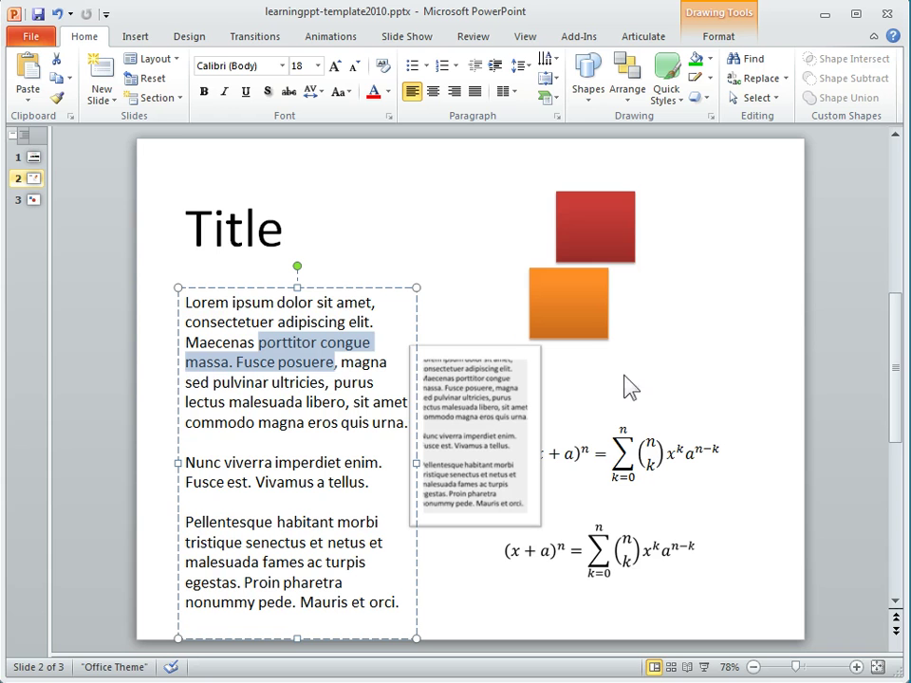
Delete the text picture and both equations
left_click(532, 375)
key("Delete")
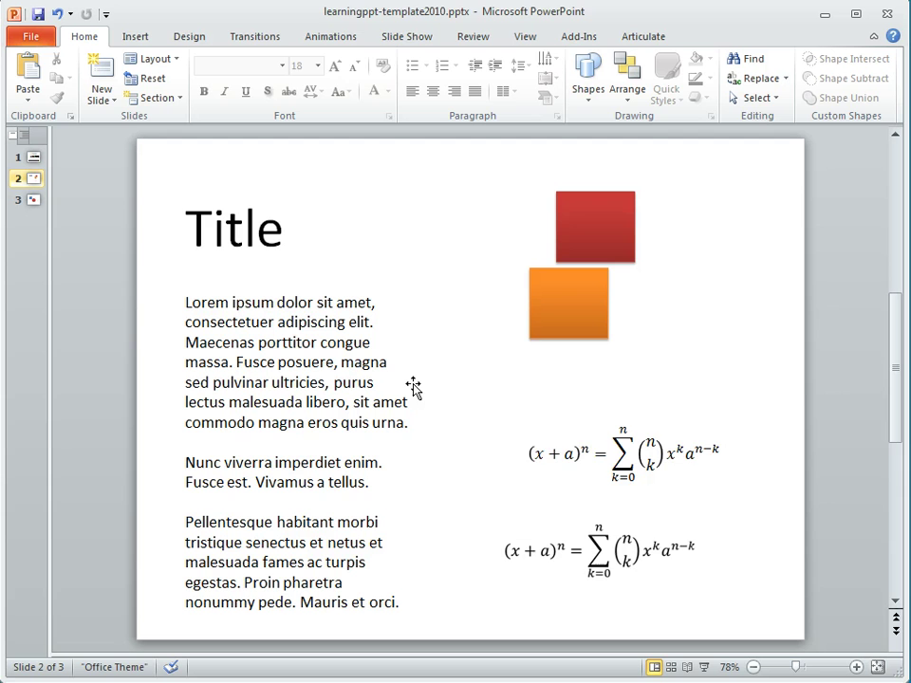
left_click_drag(468, 406, 820, 668)
key("Delete")
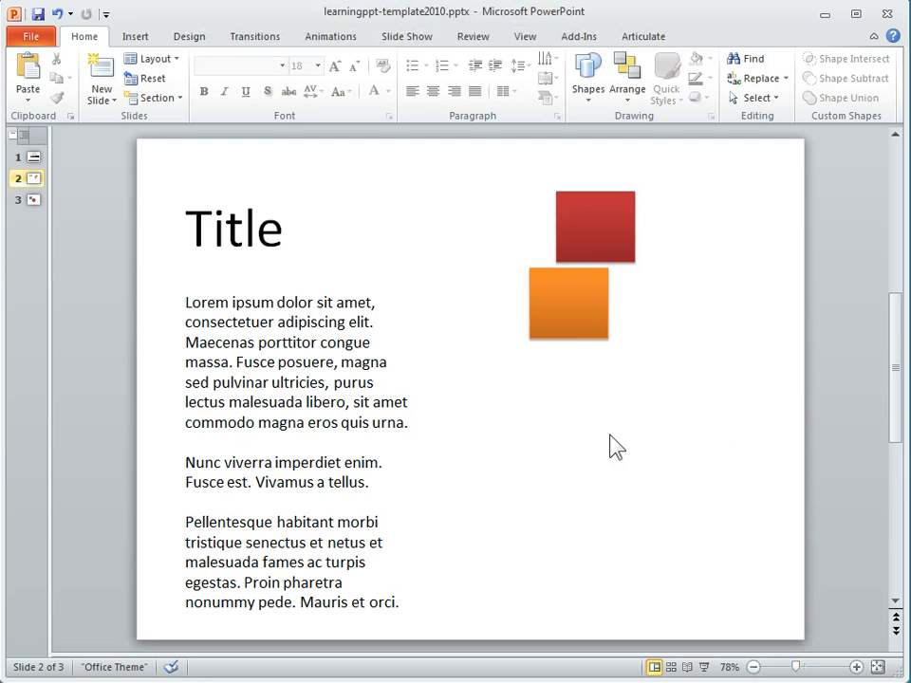
Copy the grouped squares, paste with Ctrl+V, and convert the pasted copy to a picture
right_click(566, 326)
left_click(585, 350)
left_click(543, 432)
key("ctrl+v")
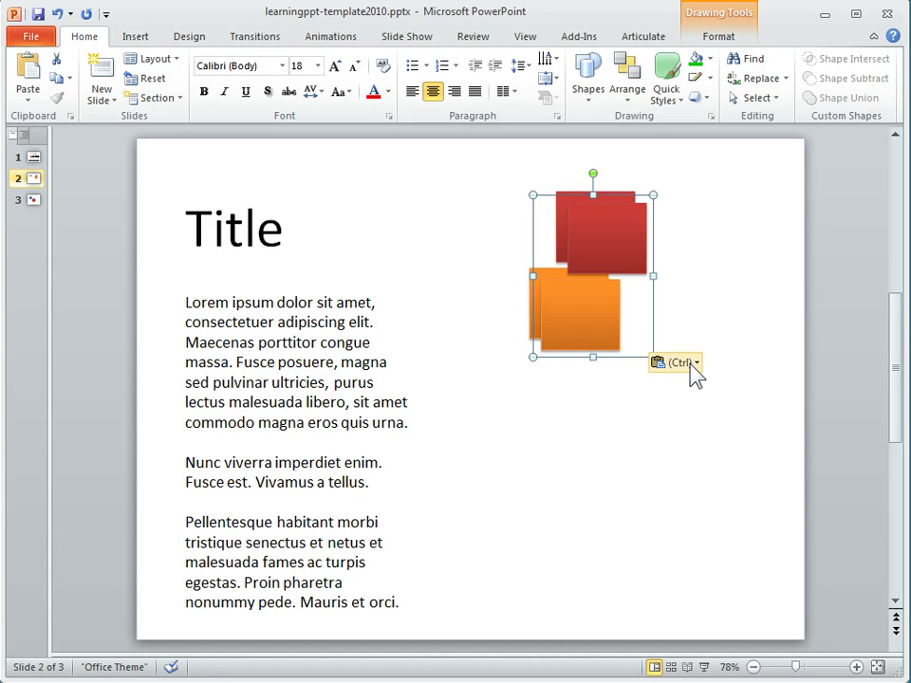
key("ctrl")
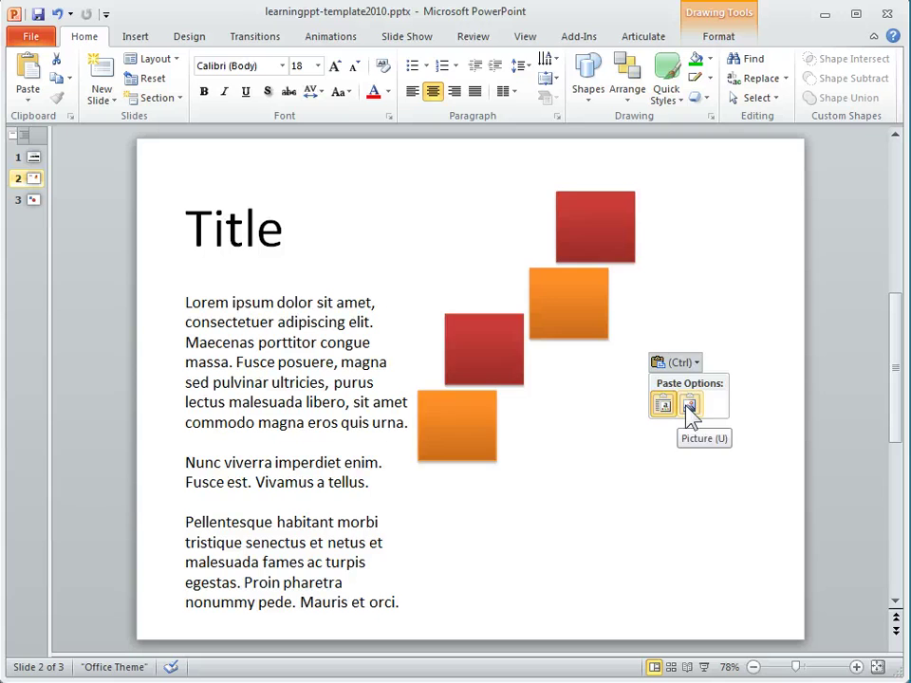
left_click(689, 415)
left_click(575, 465)
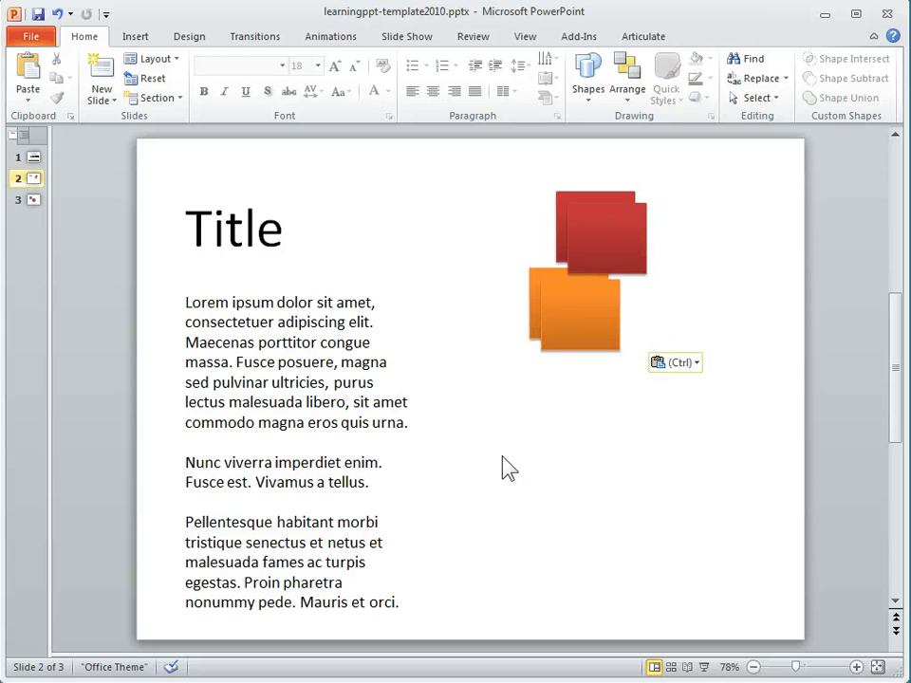
Paste the squares again and keep the copy as a picture using the U paste option
key("ctrl+v")
key("ctrl")
key("u")
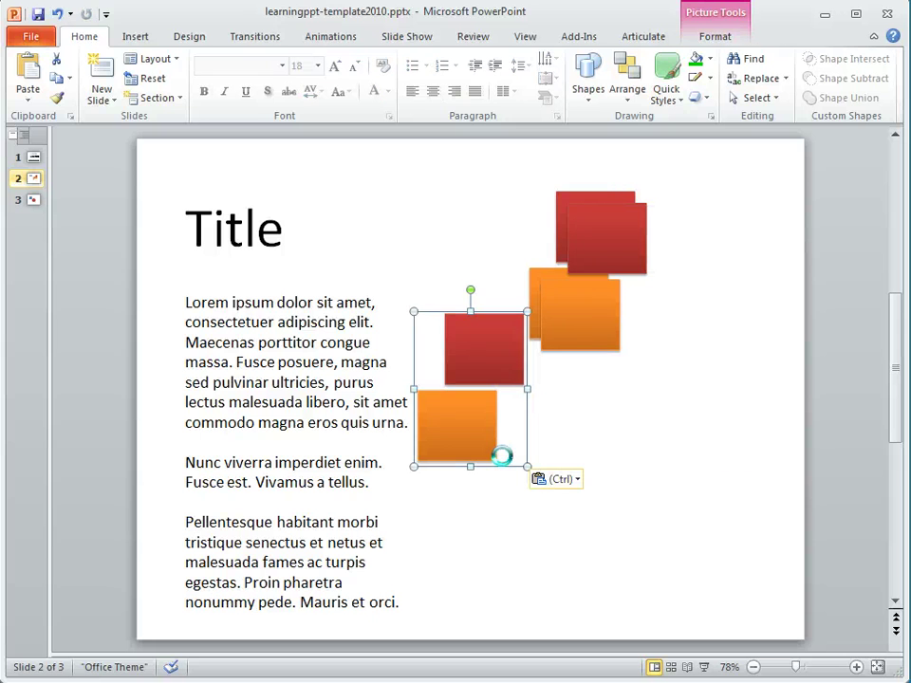
left_click(668, 523)
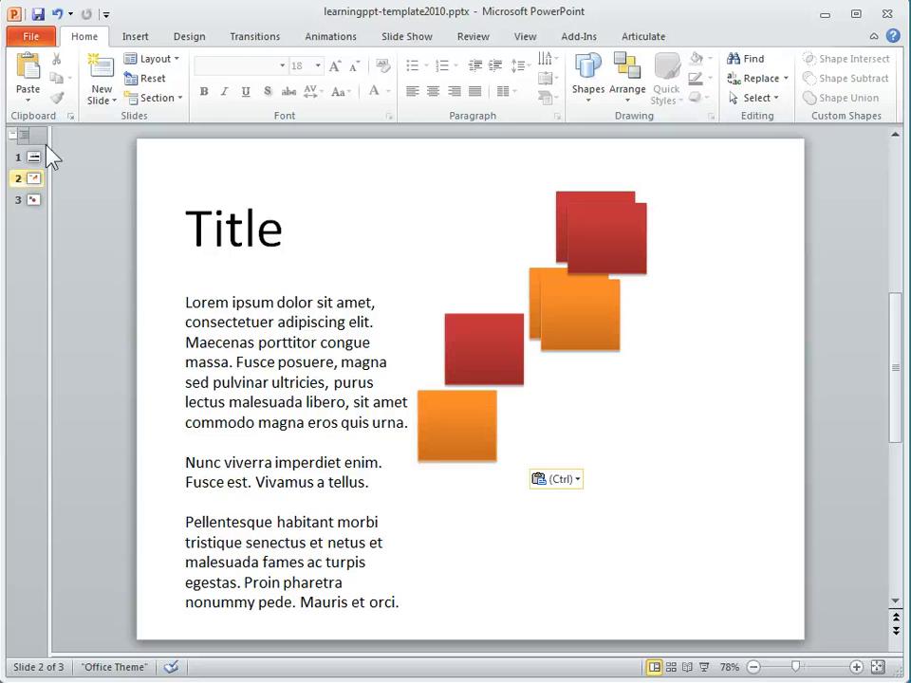
left_click(29, 99)
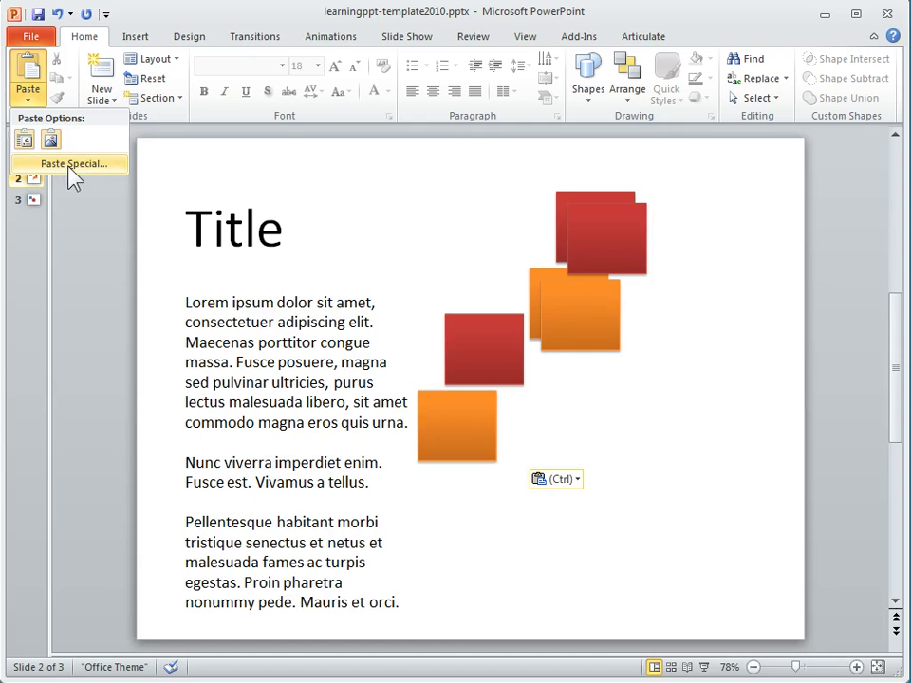
left_click(77, 167)
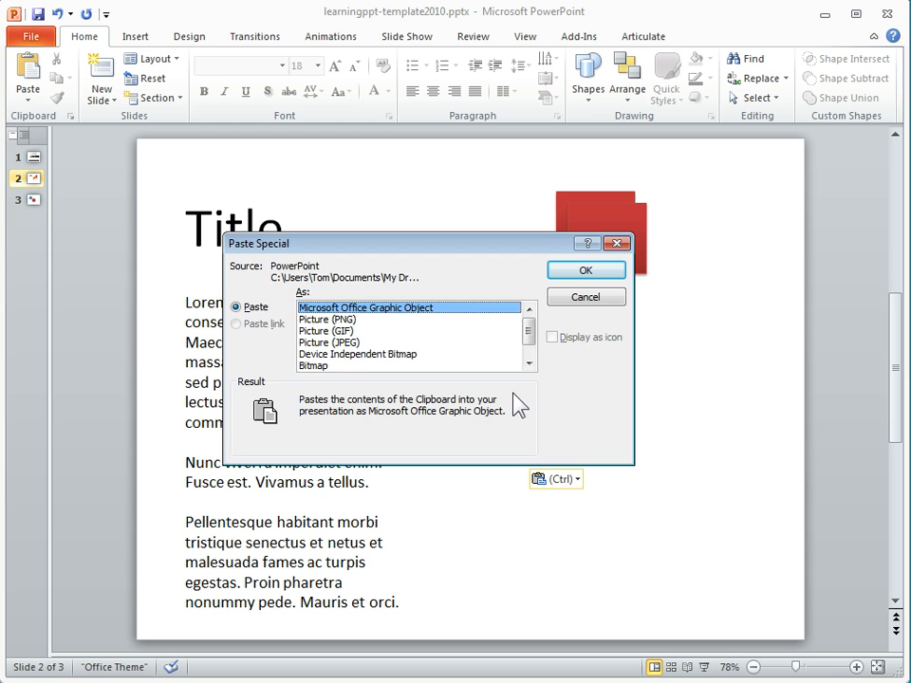
left_click(584, 299)
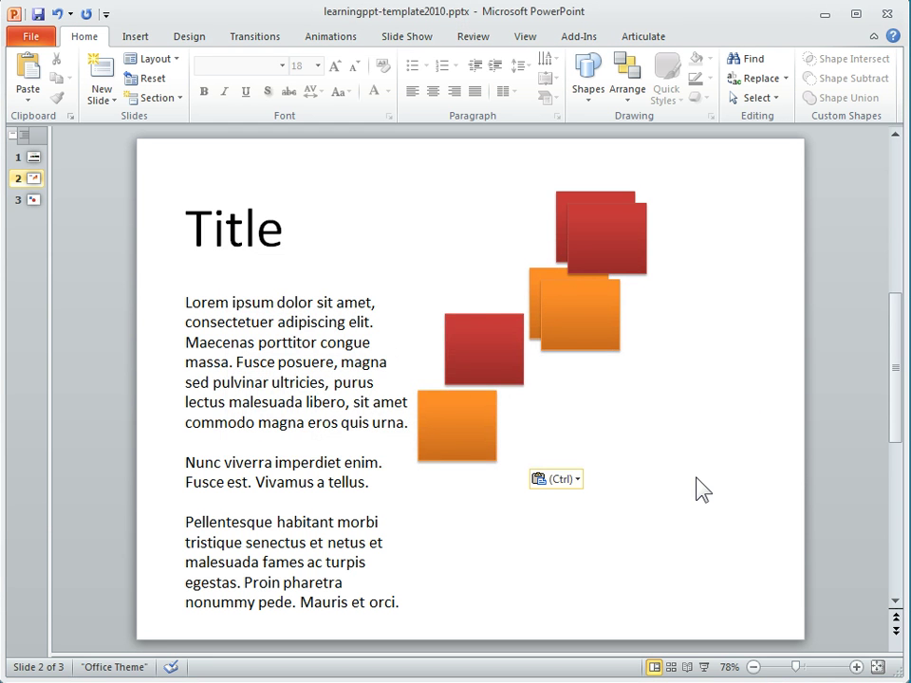
Open PowerPoint Options from File and move from Proofing to the Advanced page
left_click(31, 40)
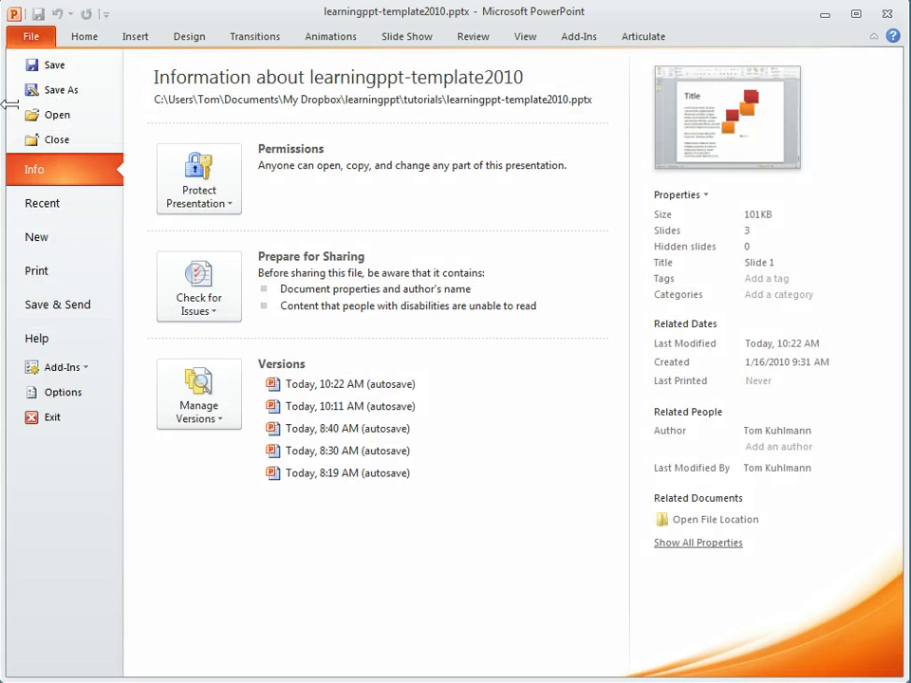
left_click(63, 392)
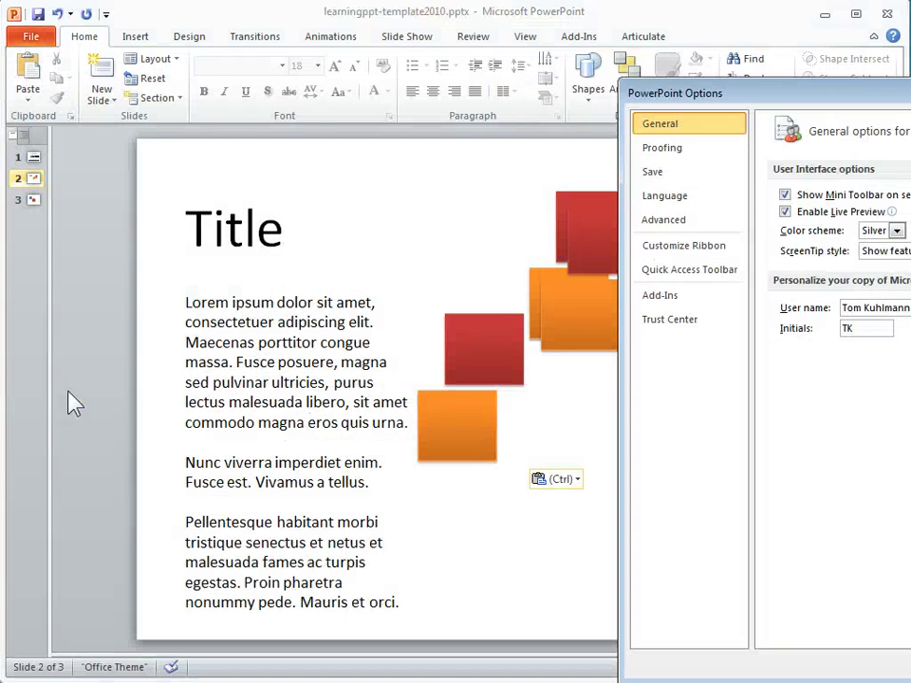
left_click_drag(906, 93, 586, 48)
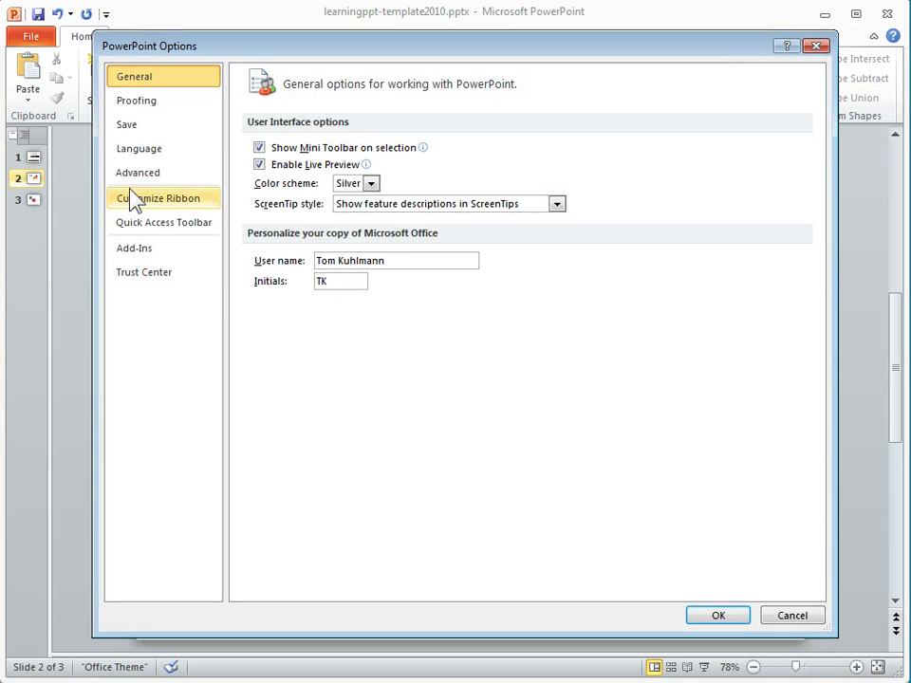
left_click(140, 103)
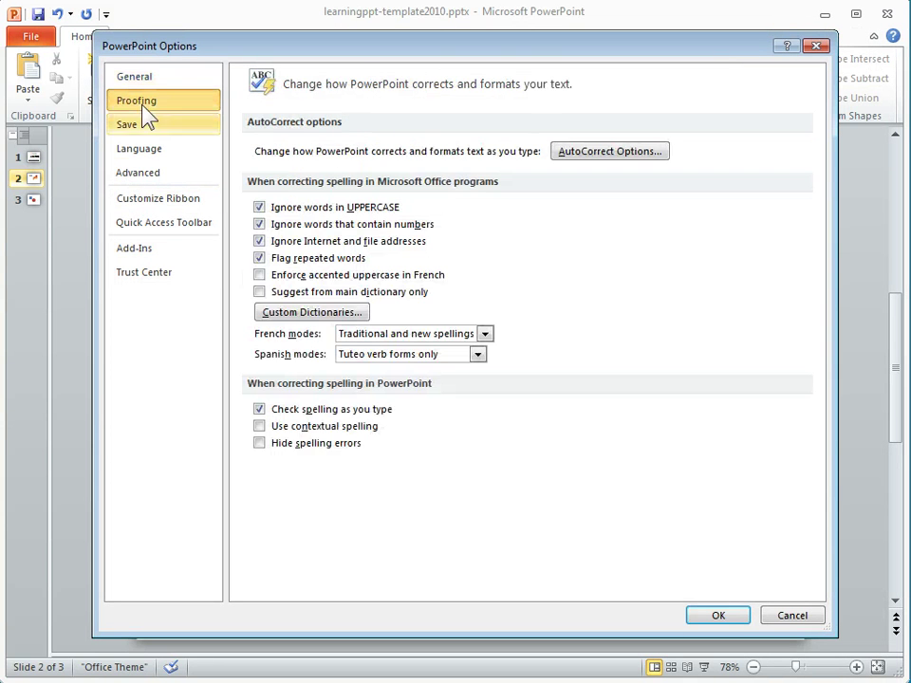
left_click(149, 179)
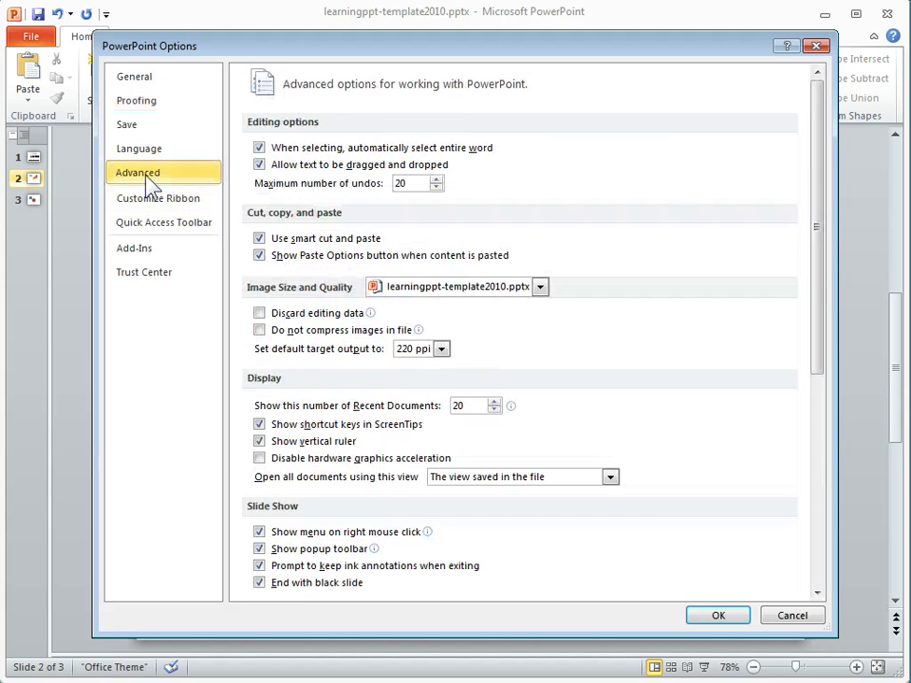